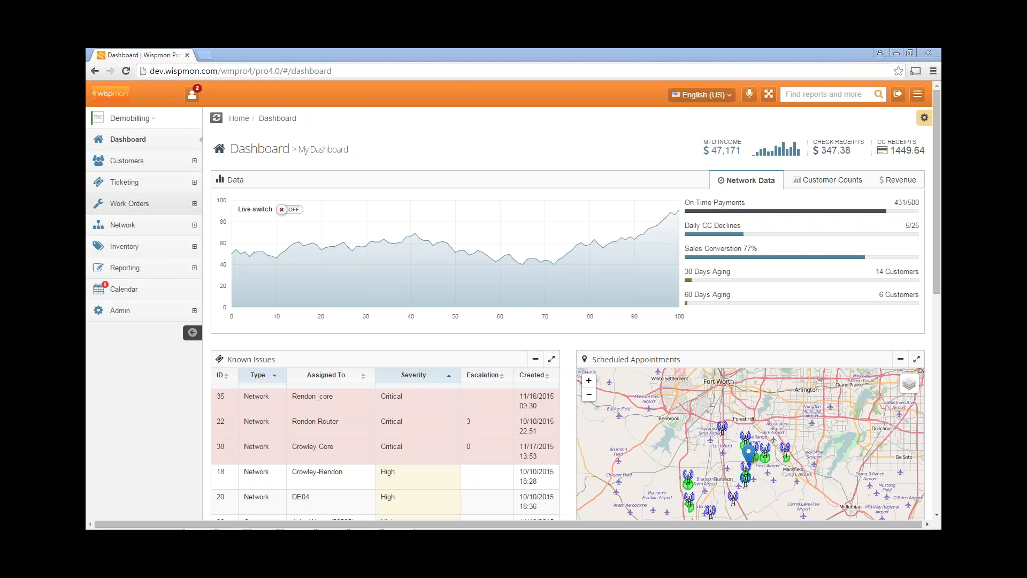
Step: Search all work orders, filter the results by the work order's ID, and open the matching New Install order for editing
left_click(138, 209)
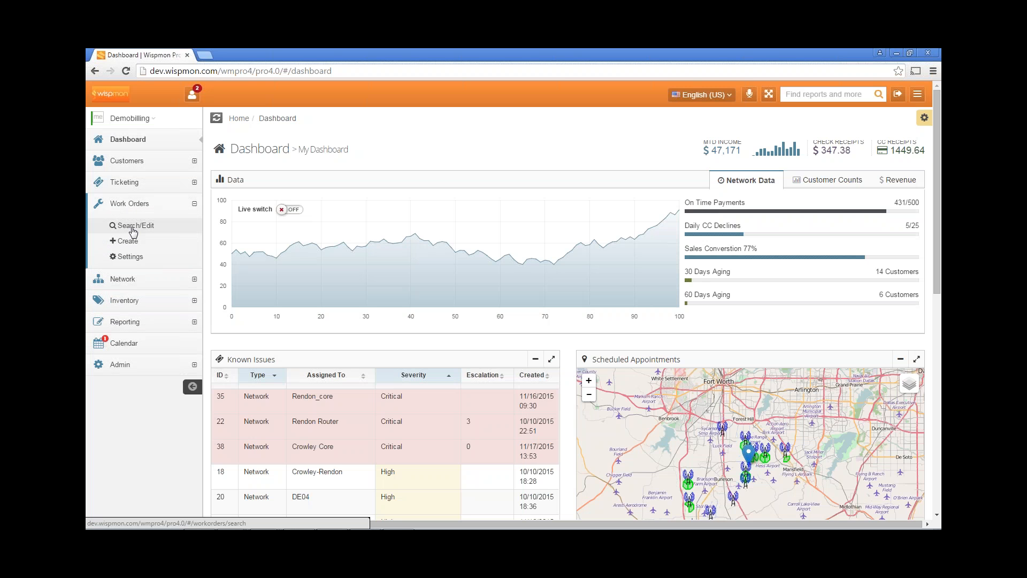
left_click(133, 227)
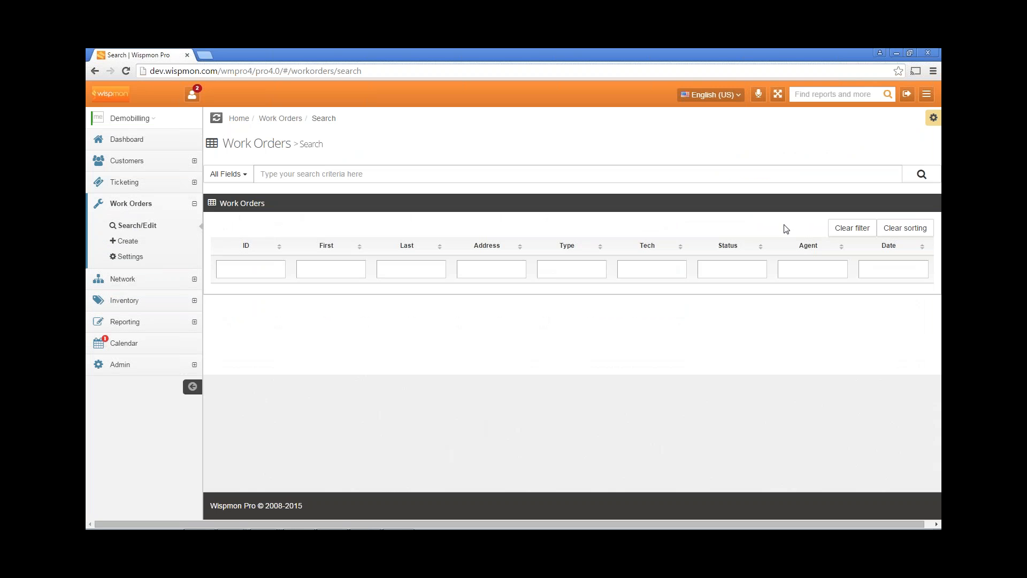
left_click(922, 174)
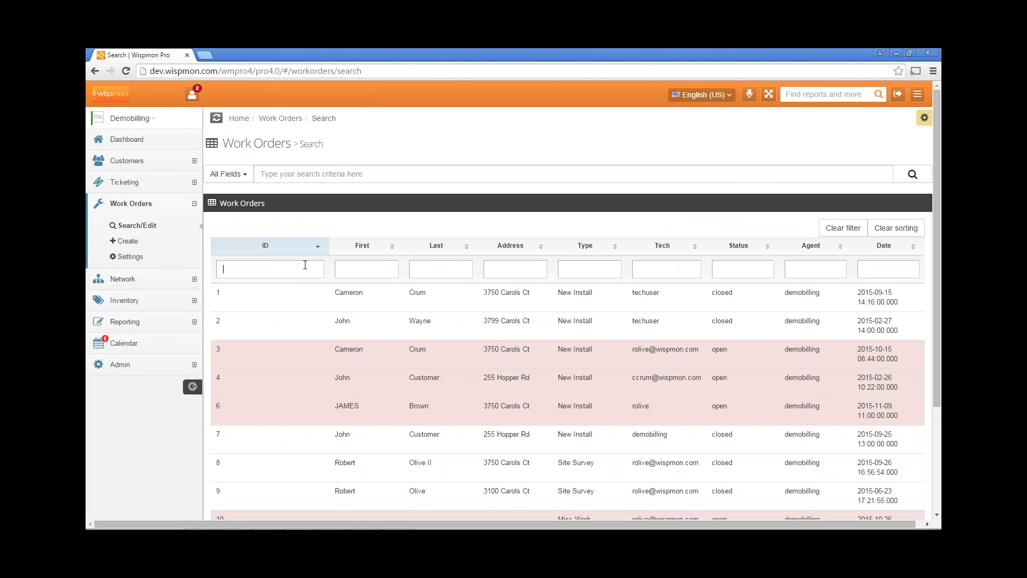
type("66")
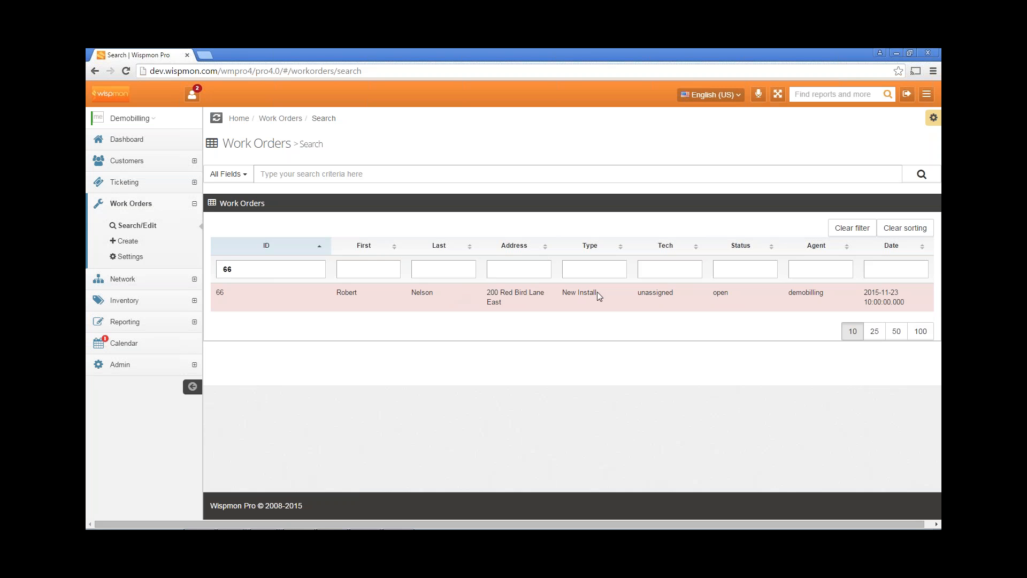
left_click(383, 293)
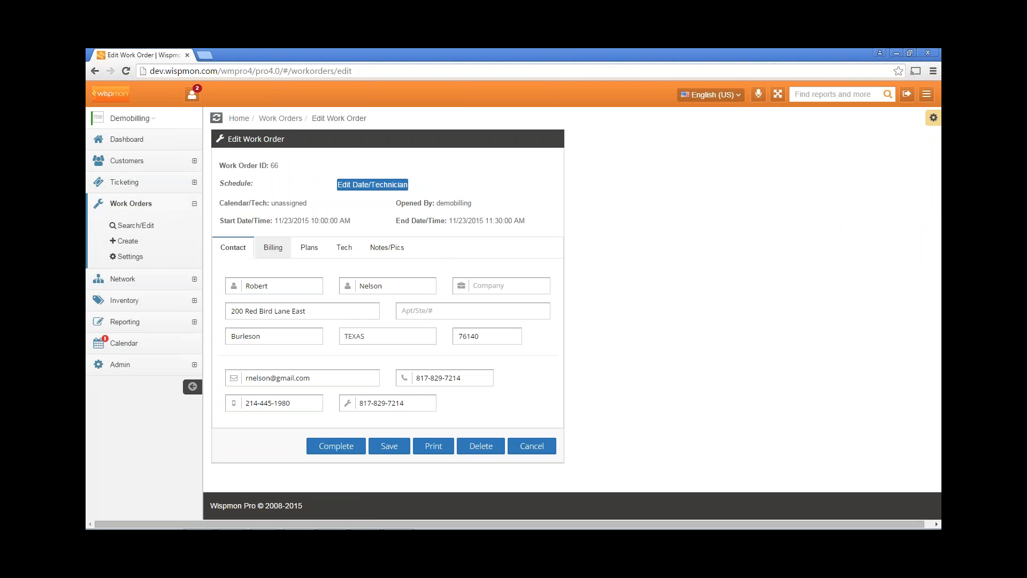
Step: Turn off Mail Invoice and Email Statement in the work order's billing options
left_click(274, 248)
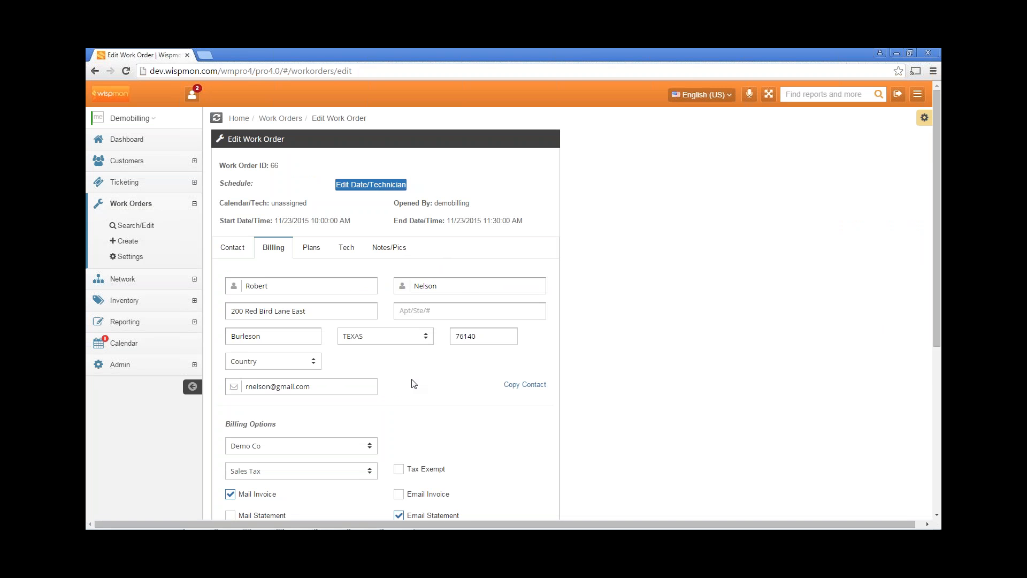
scroll(414, 383, "down", 2)
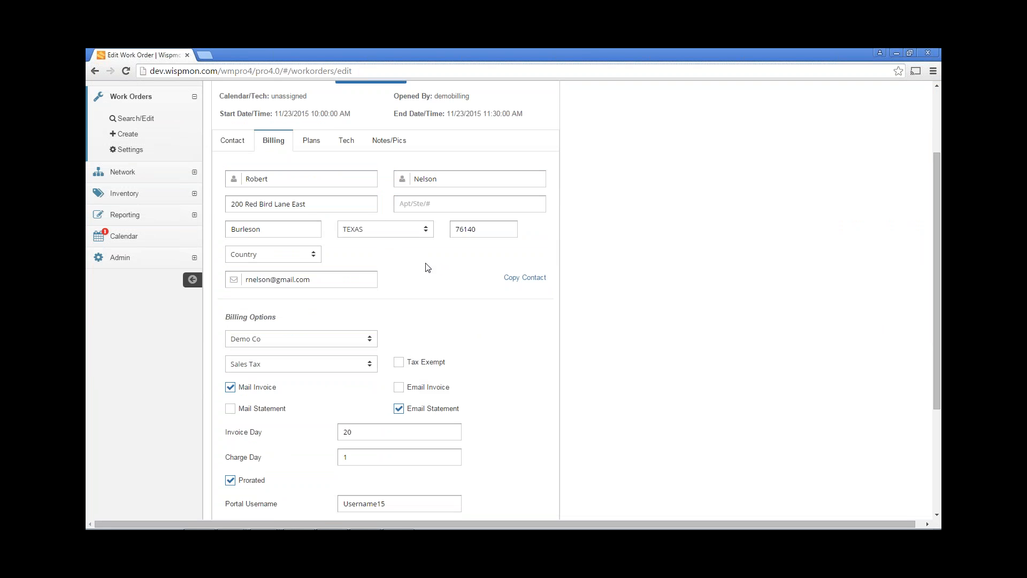
scroll(428, 267, "down", 1)
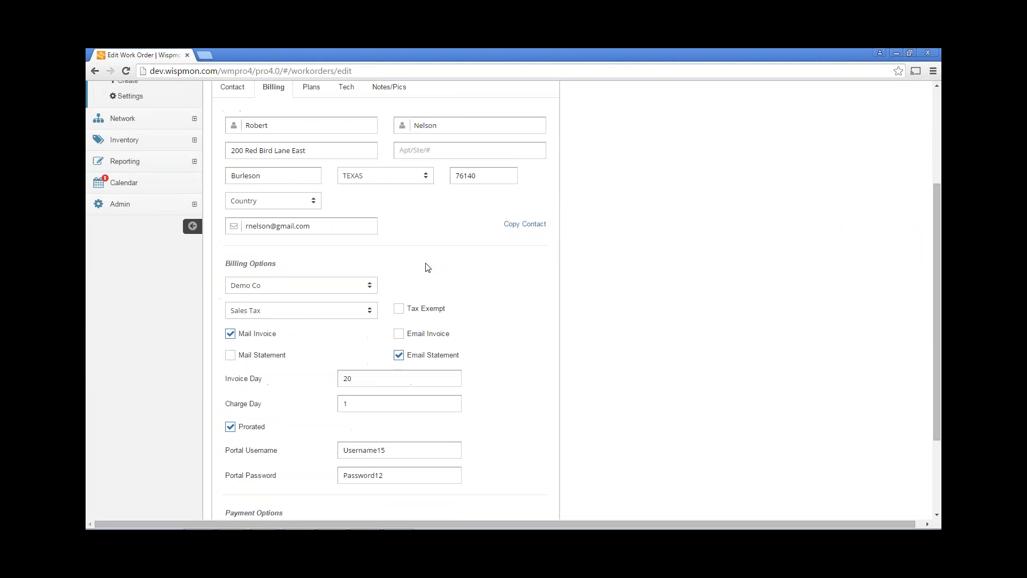
scroll(428, 267, "down", 1)
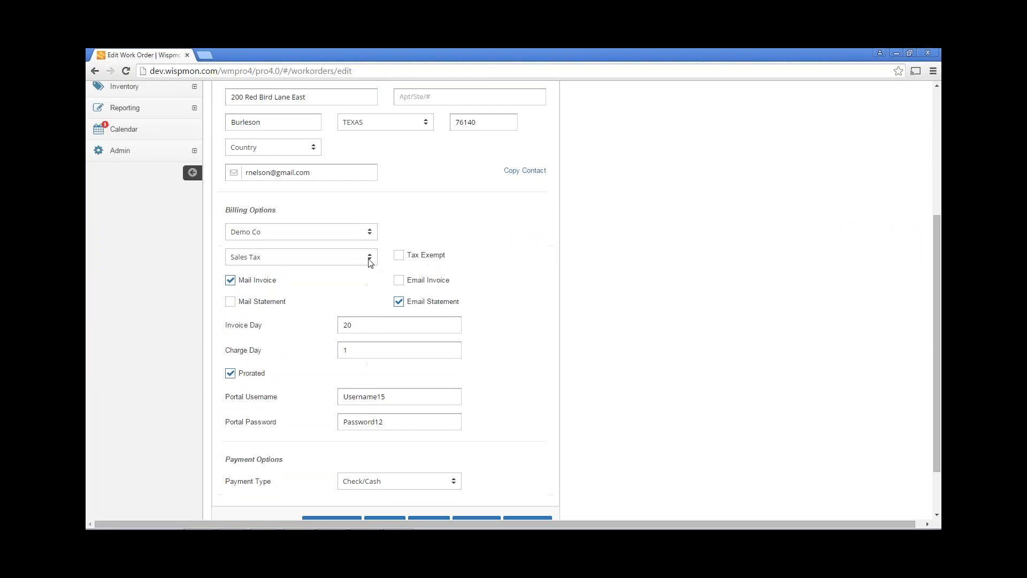
left_click(296, 259)
left_click(441, 307)
left_click(399, 302)
scroll(399, 301, "down", 1)
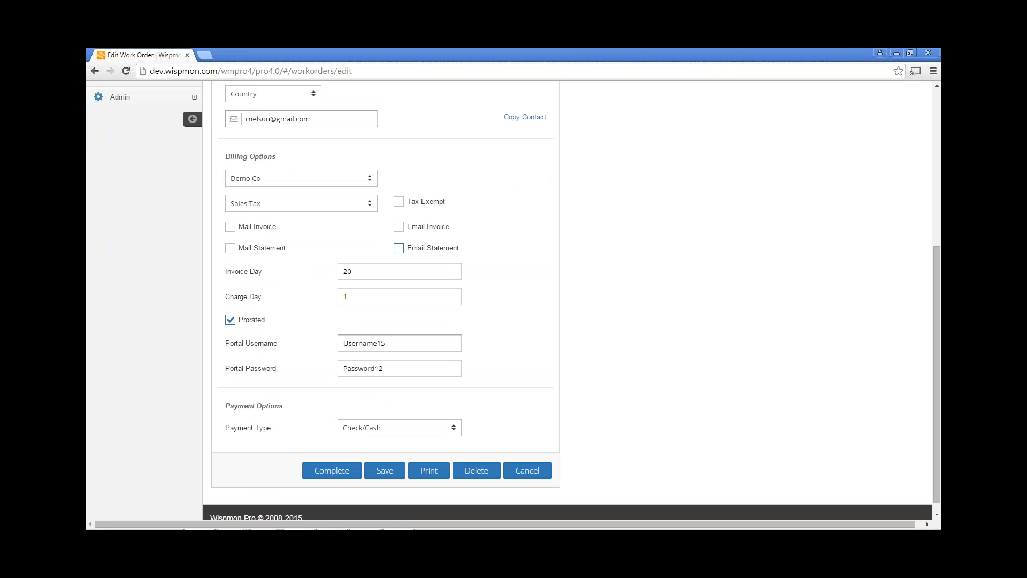
Step: Re-enter 20 as the Invoice Day in the billing options
left_click(382, 271)
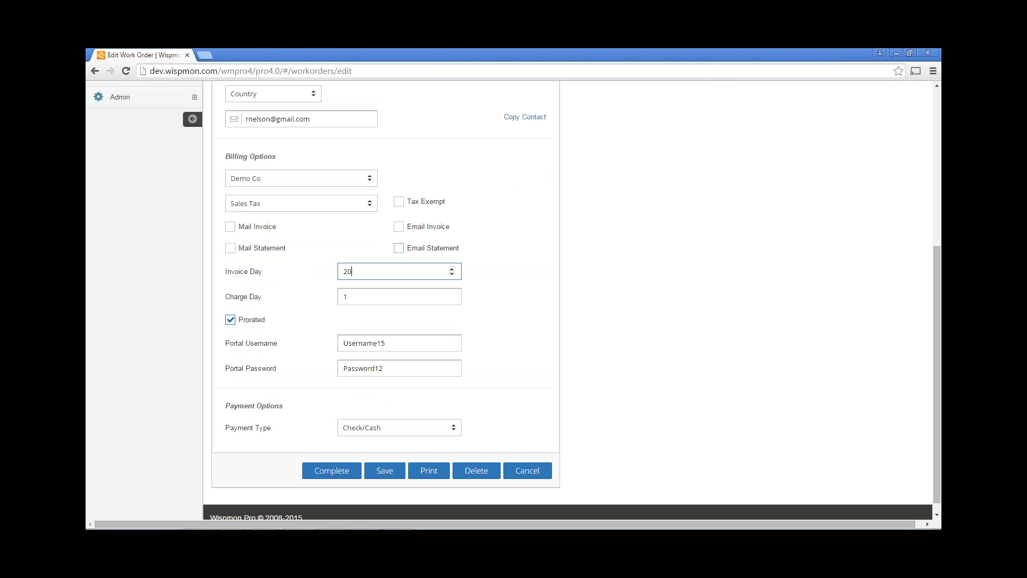
key("BackSpace")
type("3")
key("BackSpace")
type("0")
left_click(230, 319)
scroll(297, 274, "down", 1)
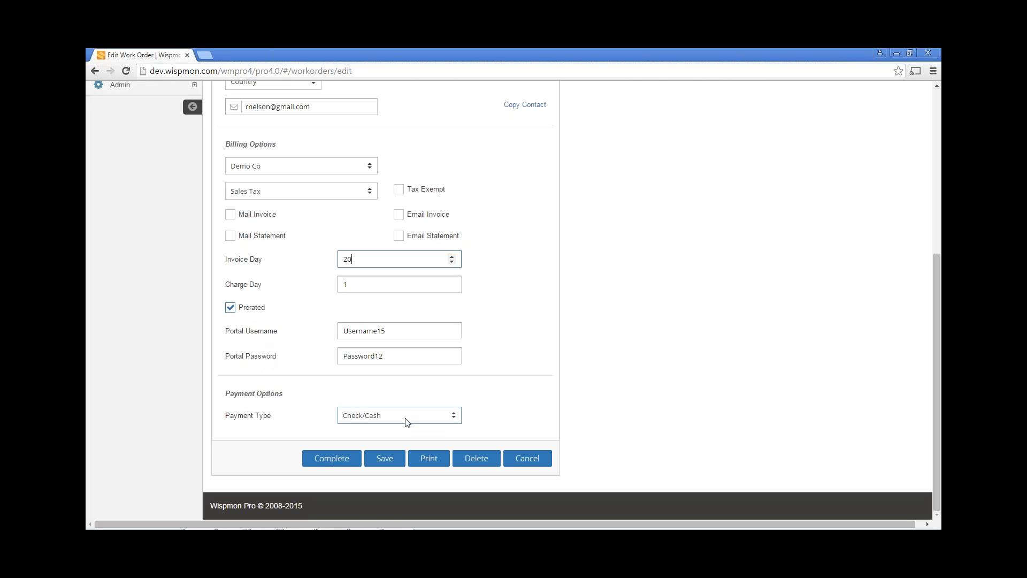
Step: Set the work order's service plan to Residential Family Service 3
scroll(546, 339, "up", 5)
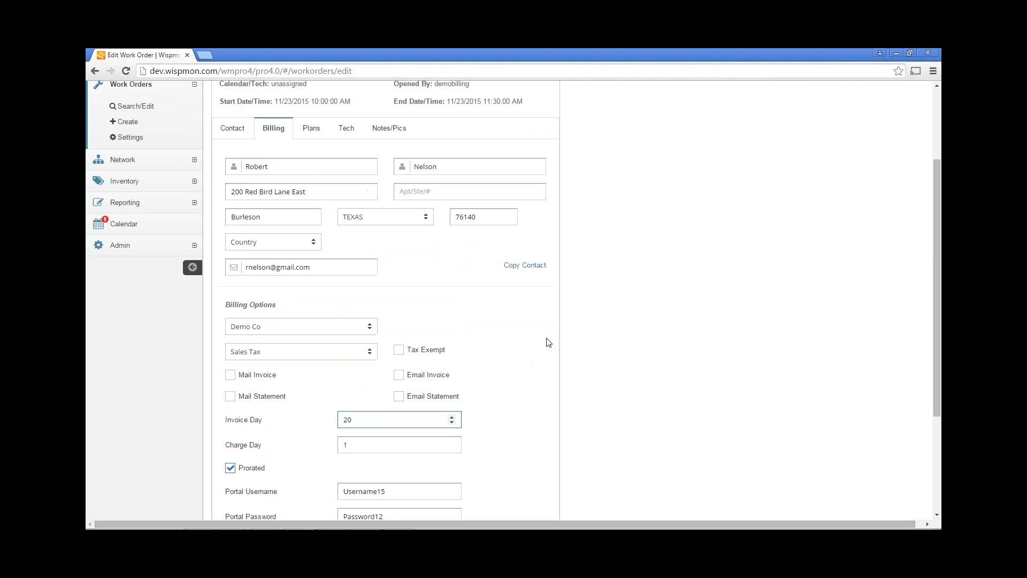
left_click(326, 239)
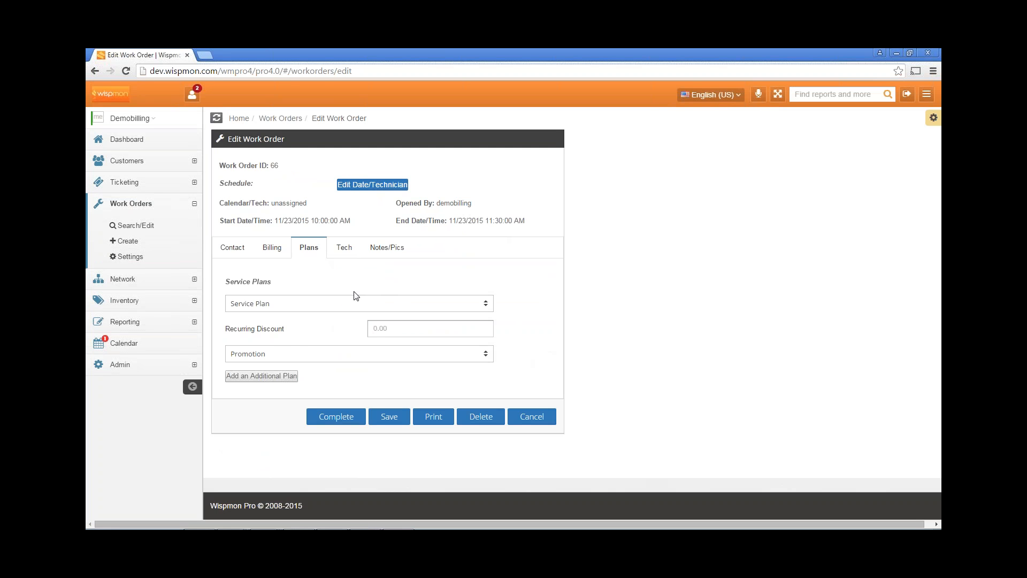
left_click(325, 305)
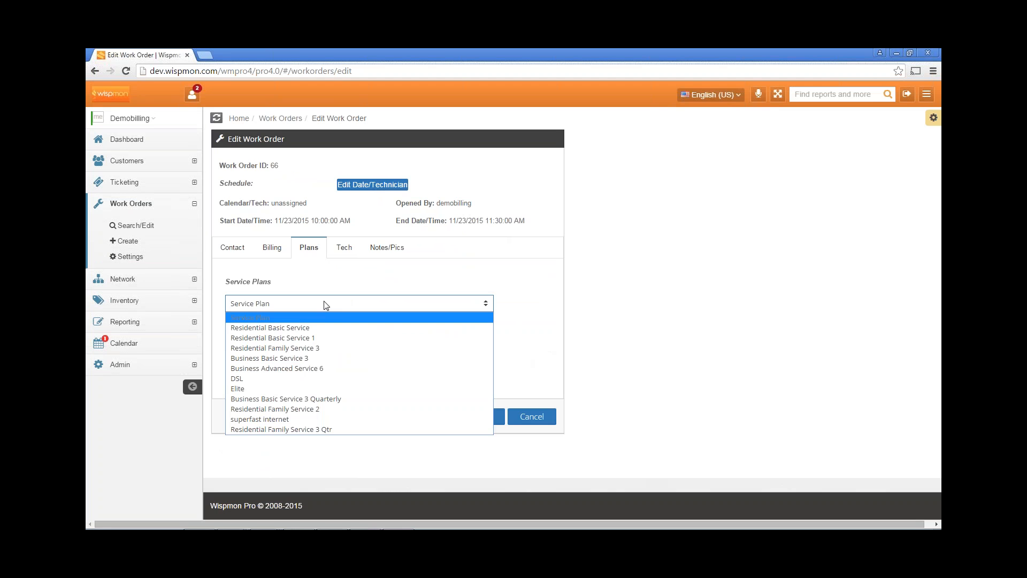
left_click(329, 348)
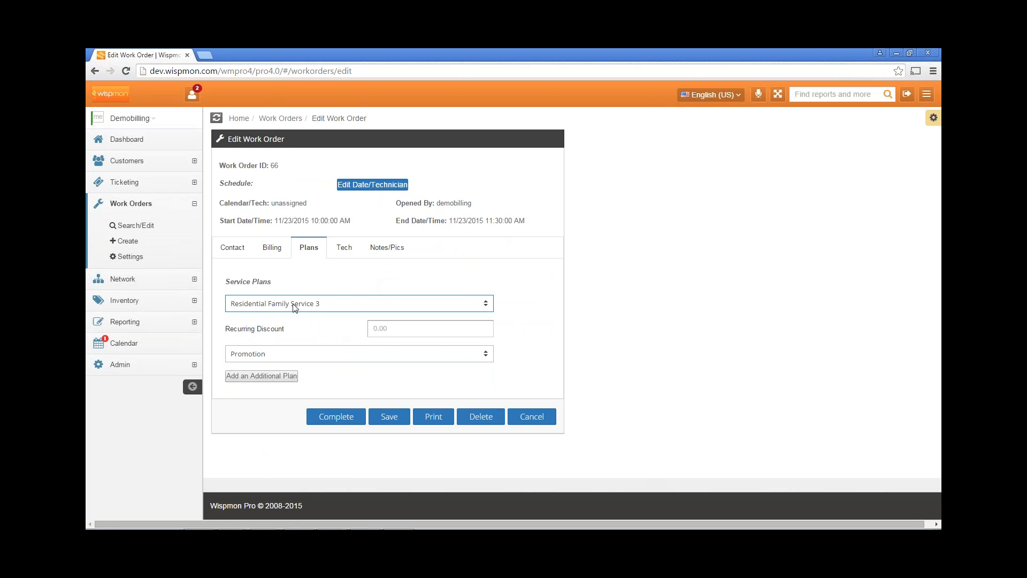
Step: Set the service type to Wireless in the work order's technical data
left_click(344, 247)
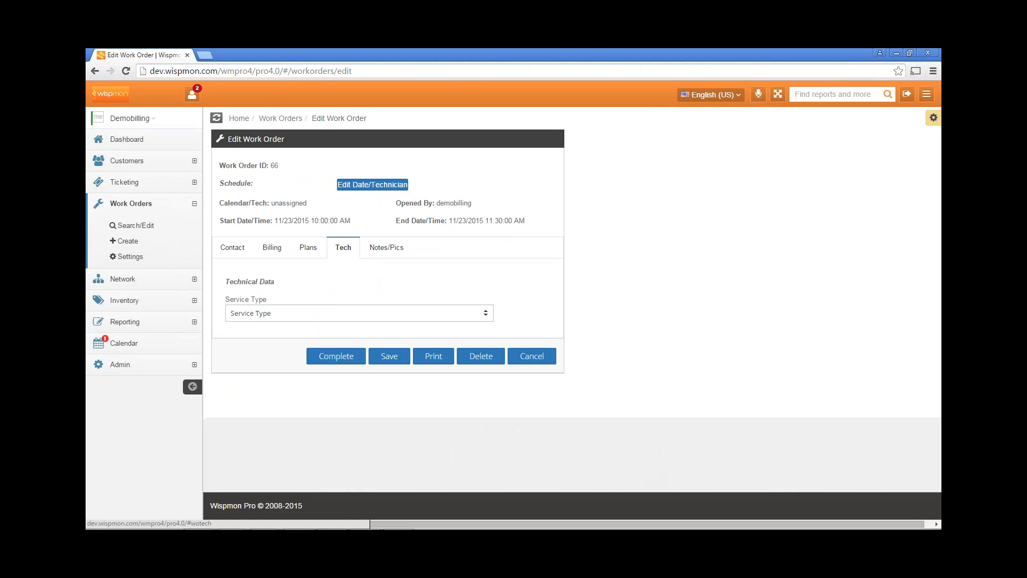
left_click(299, 315)
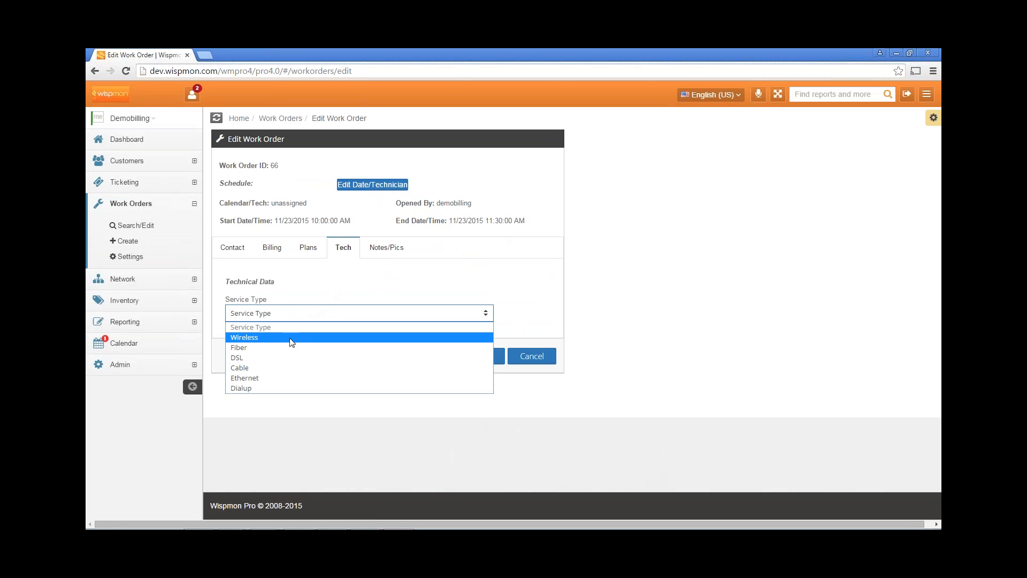
left_click(291, 338)
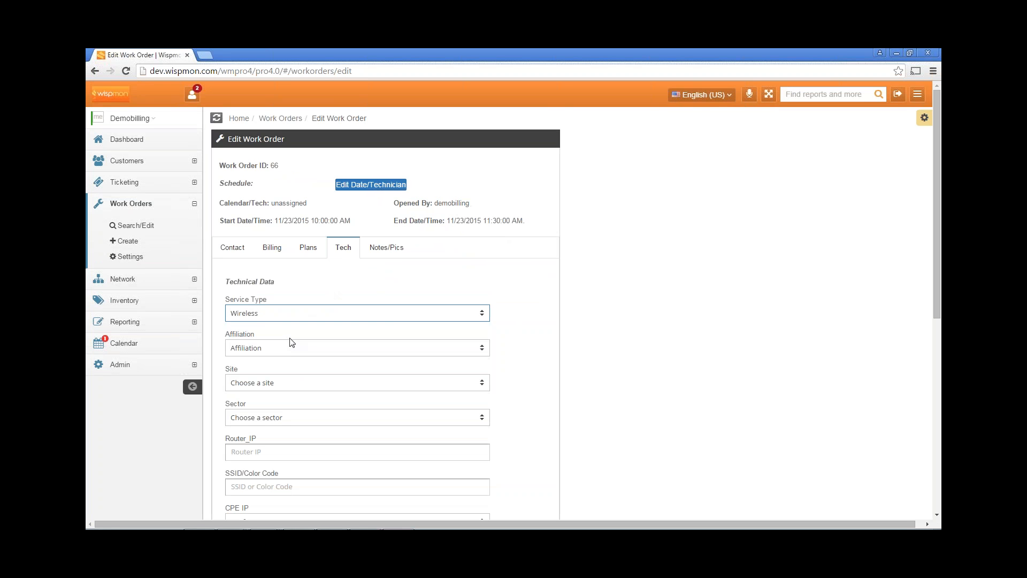
left_click(517, 296)
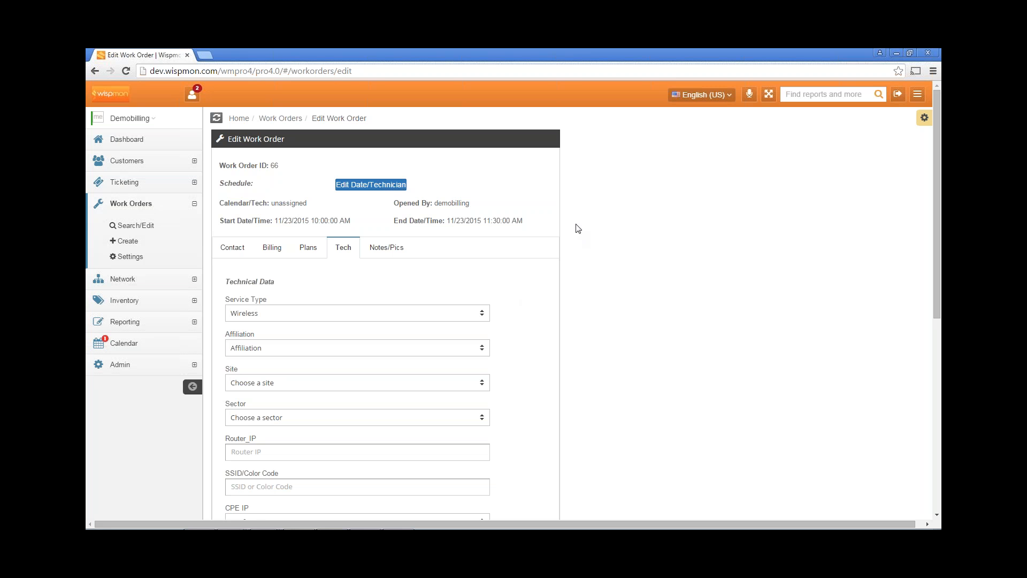
Step: Restore the browser to a smaller, repositioned window and keep Wireless selected as the service type
left_click(910, 55)
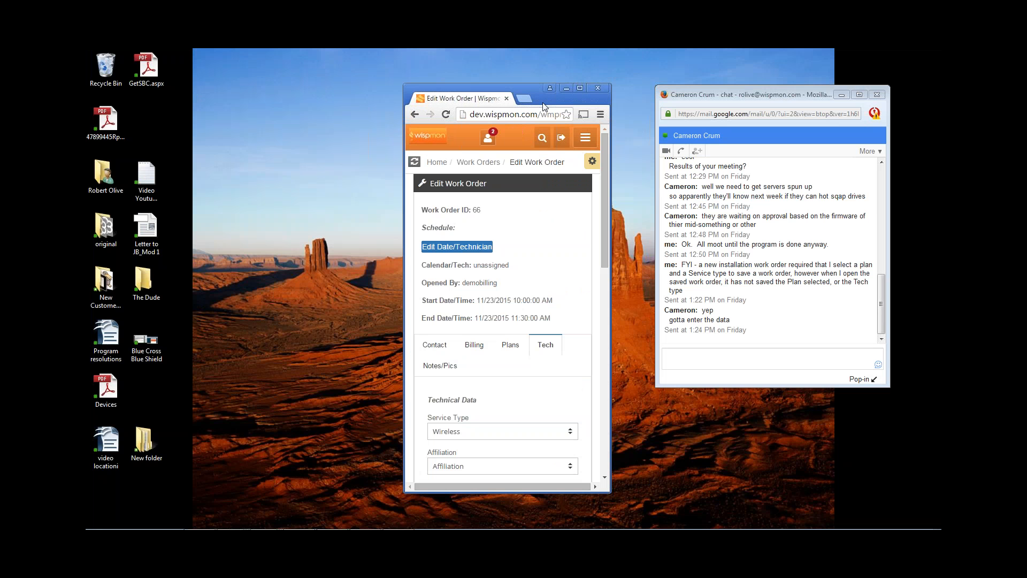
left_click_drag(533, 94, 460, 79)
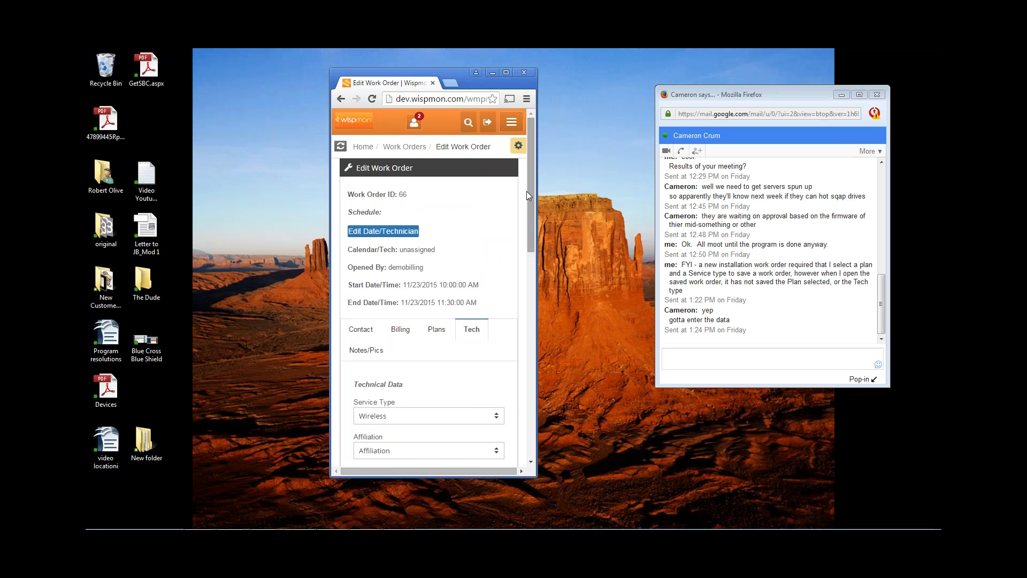
left_click_drag(530, 187, 533, 217)
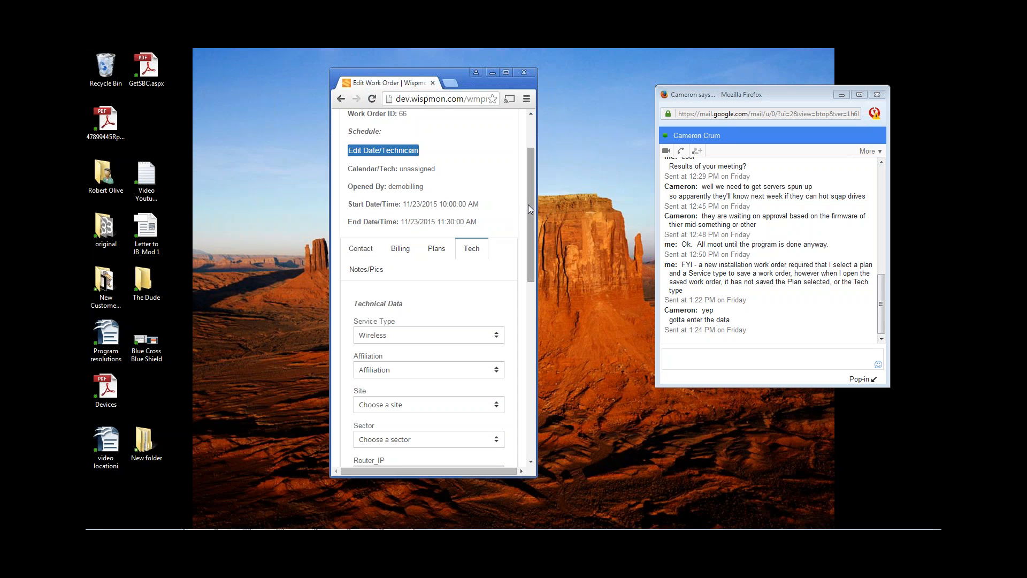
left_click_drag(529, 205, 527, 222)
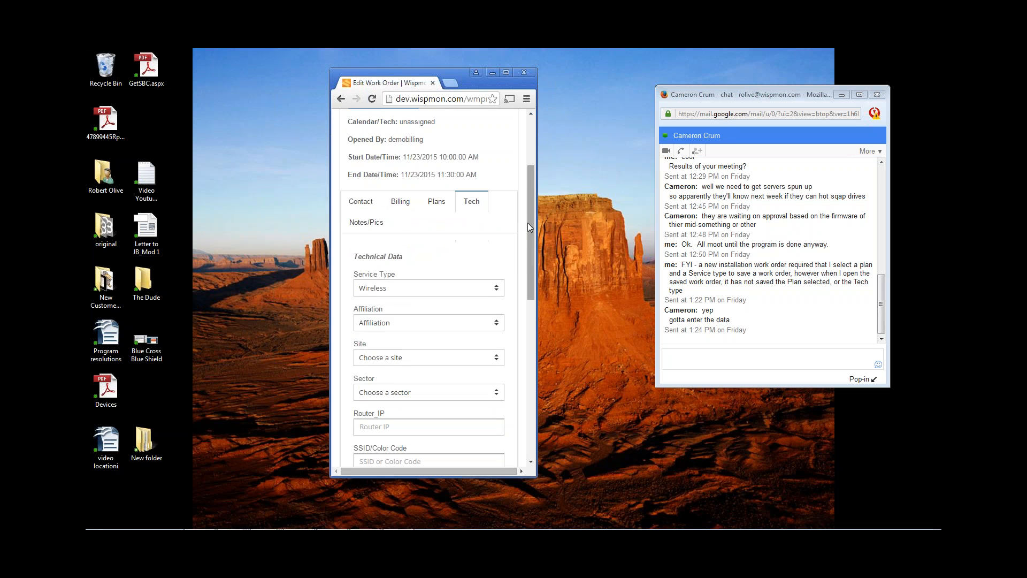
left_click(444, 288)
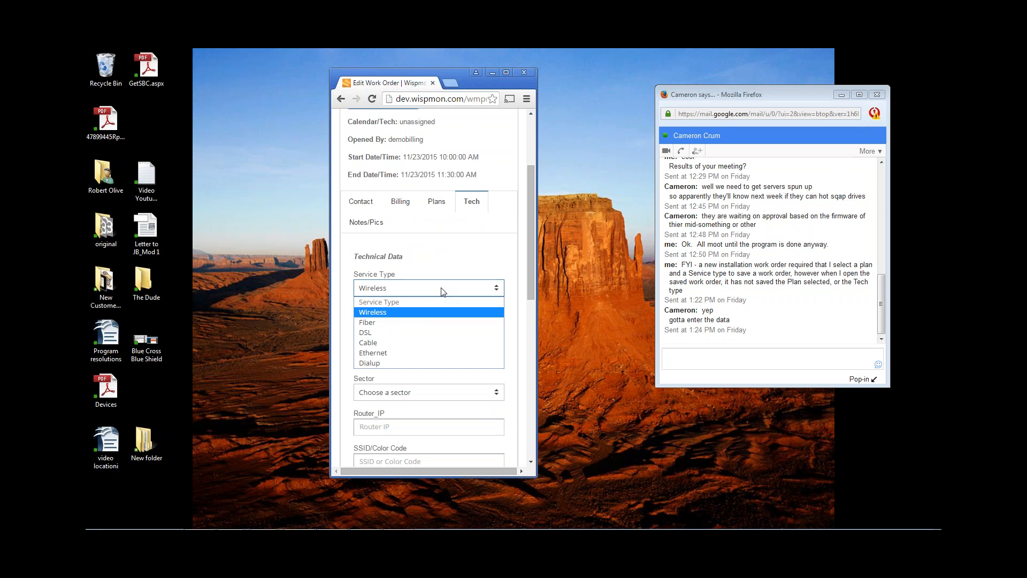
left_click(430, 320)
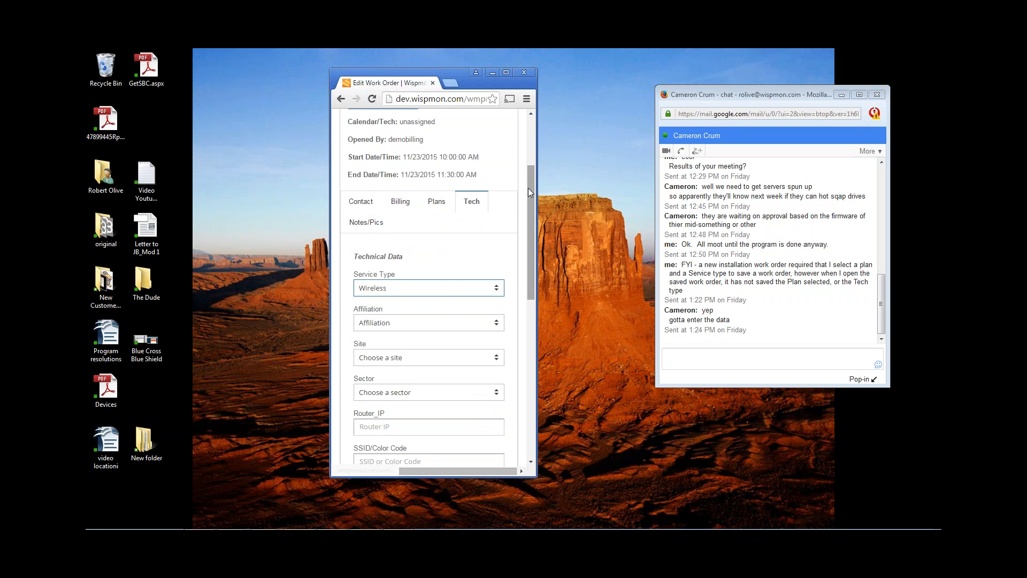
Step: Set the affiliation to DemoCo in the technical data
left_click_drag(531, 187, 530, 218)
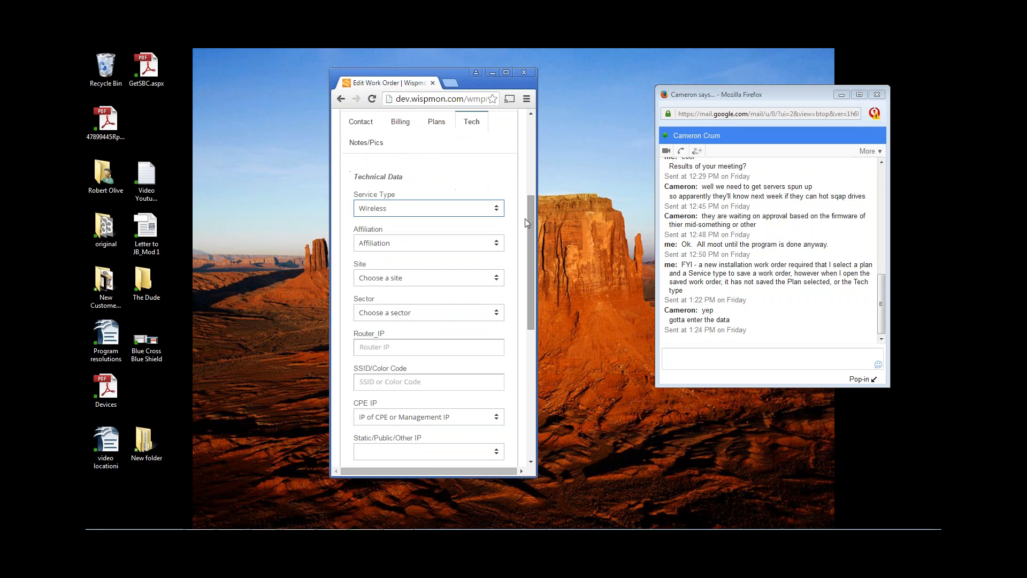
left_click(435, 244)
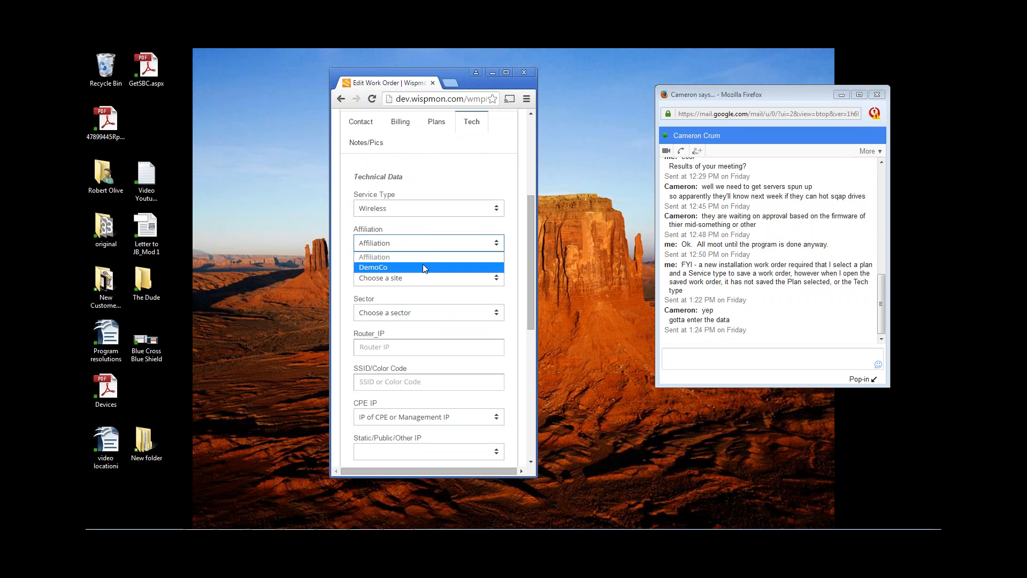
left_click(423, 264)
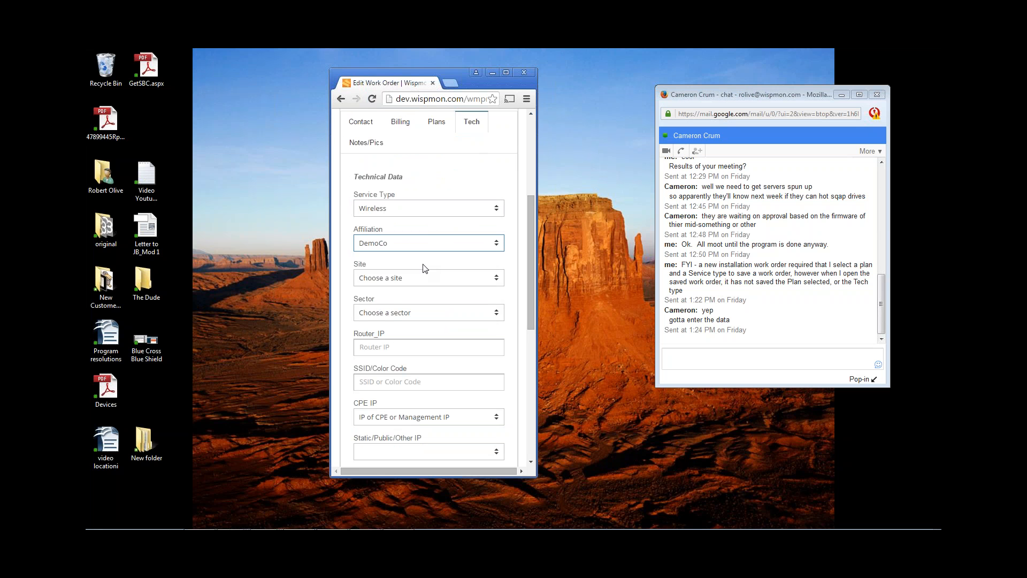
Step: Try Renfro as the site and look through its available sectors
left_click(427, 278)
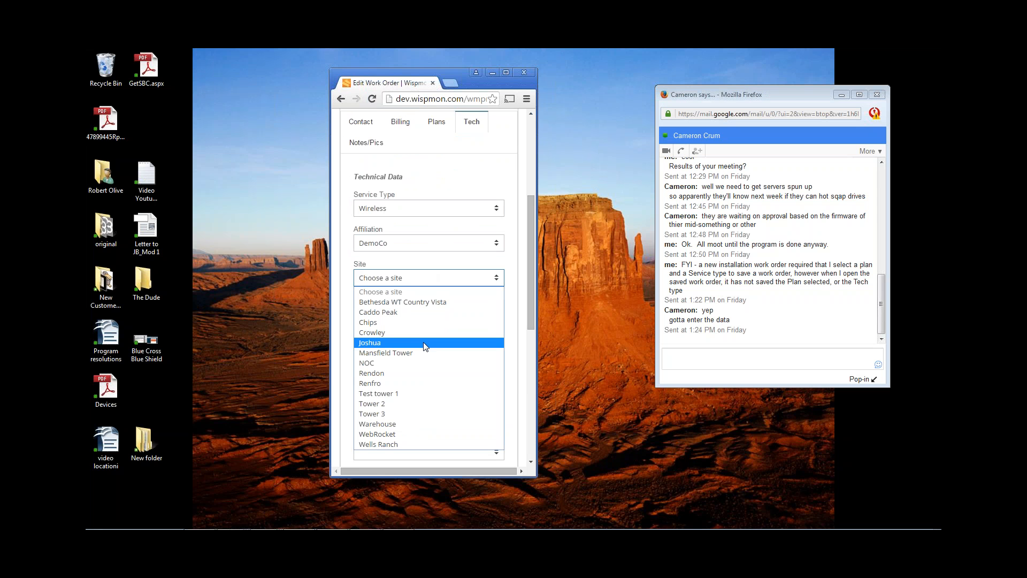
left_click(412, 383)
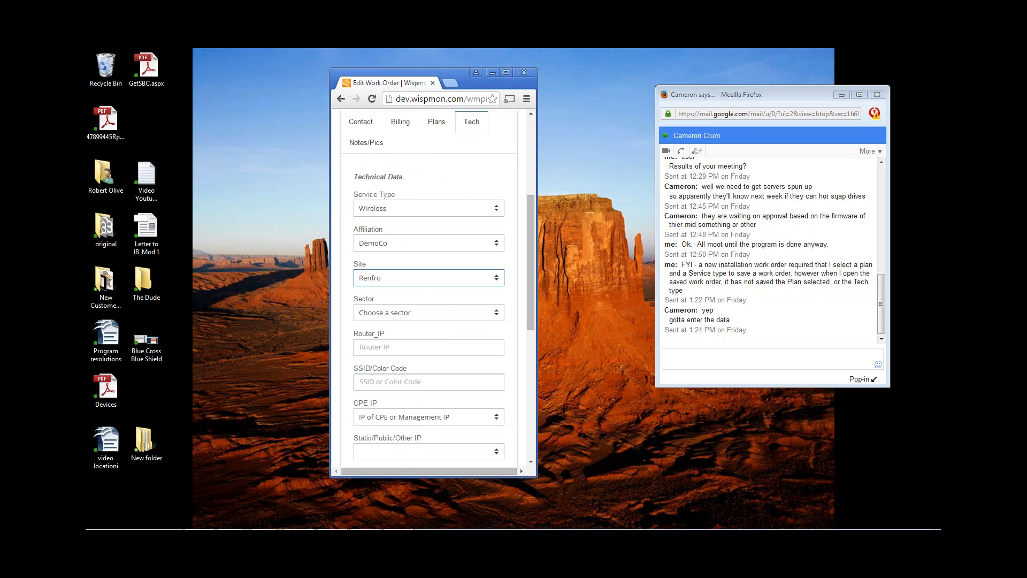
left_click_drag(529, 236, 528, 258)
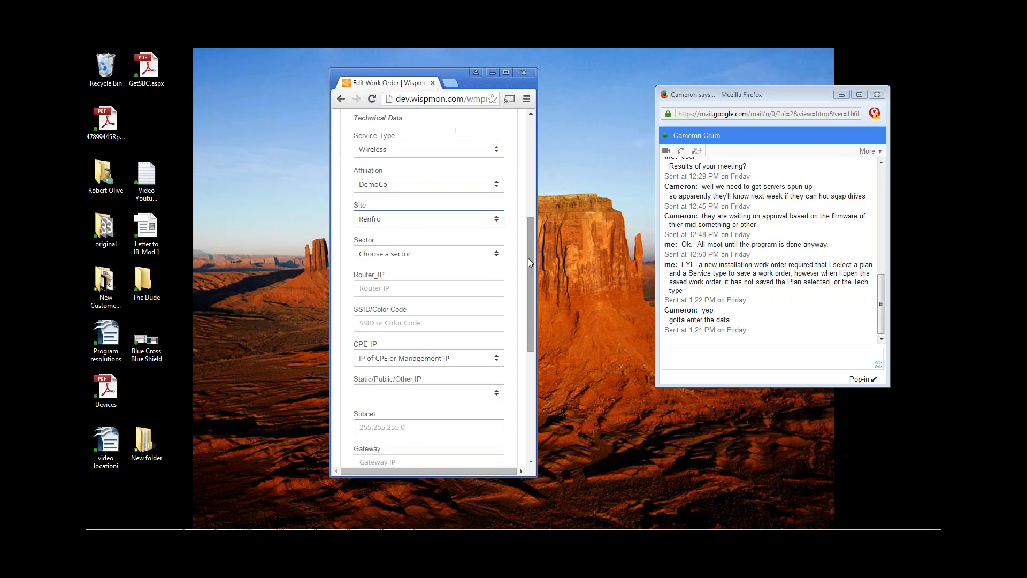
left_click(421, 254)
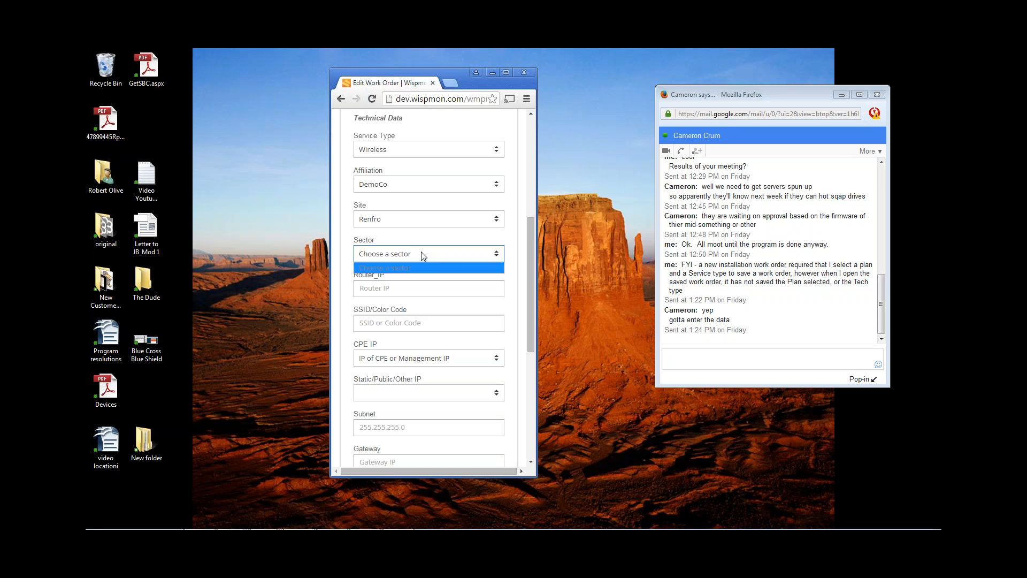
Step: Set the site to Rendon and the sector to DE05 in the technical data
left_click(416, 228)
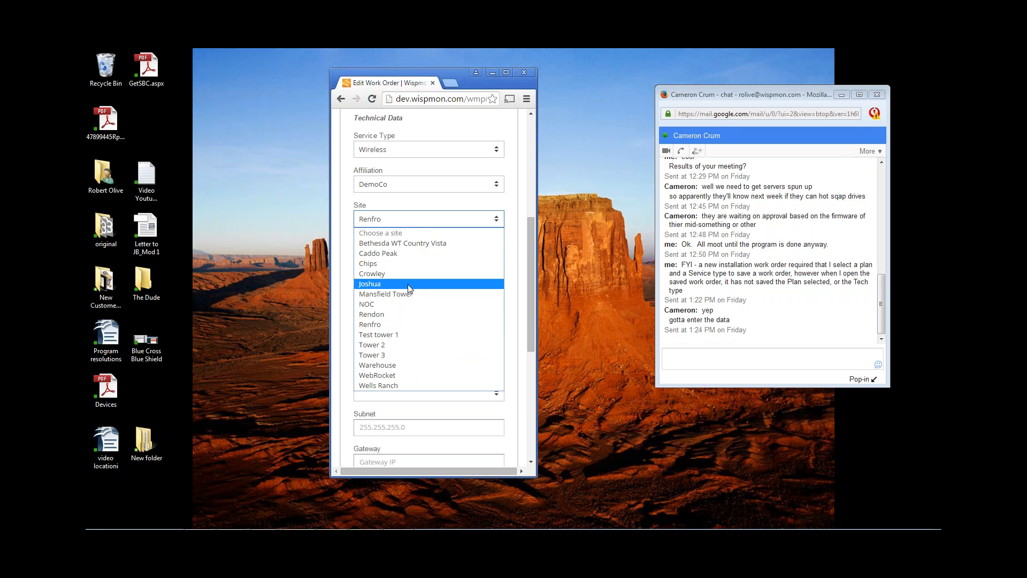
left_click(409, 314)
left_click(400, 254)
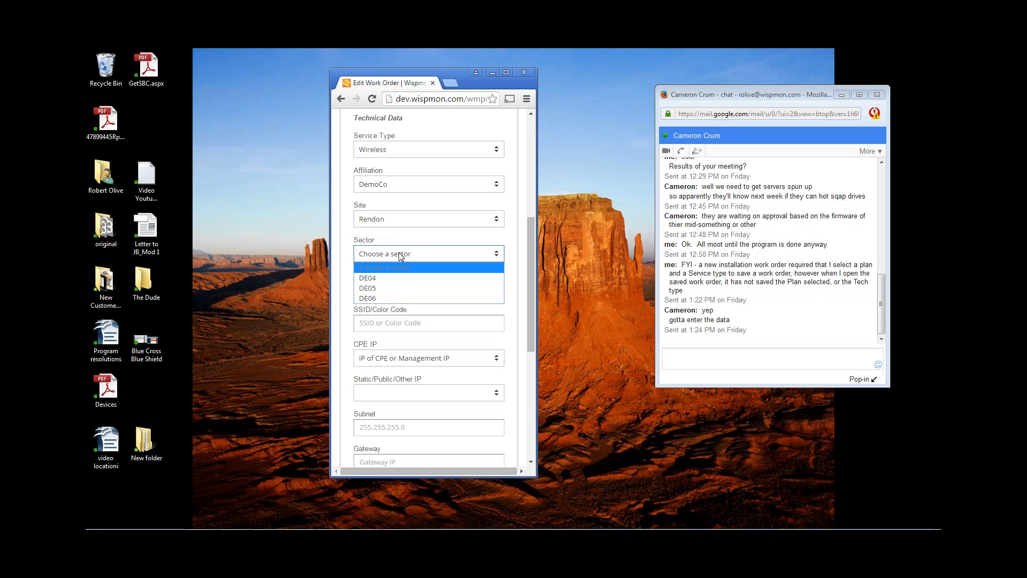
left_click(401, 287)
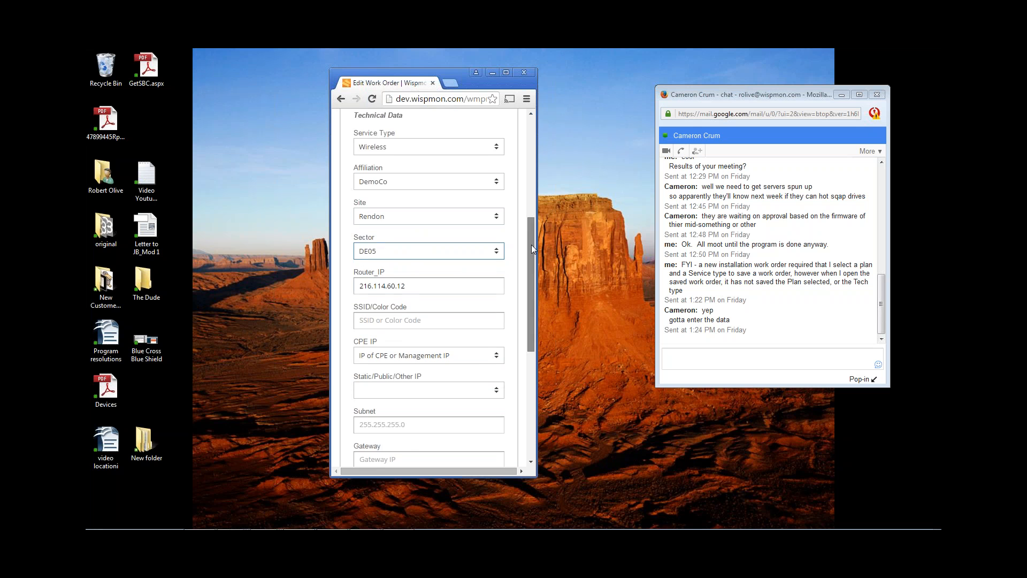
Step: Enter DE05 as the SSID/Color Code in the technical data
scroll(532, 245, "down", 3)
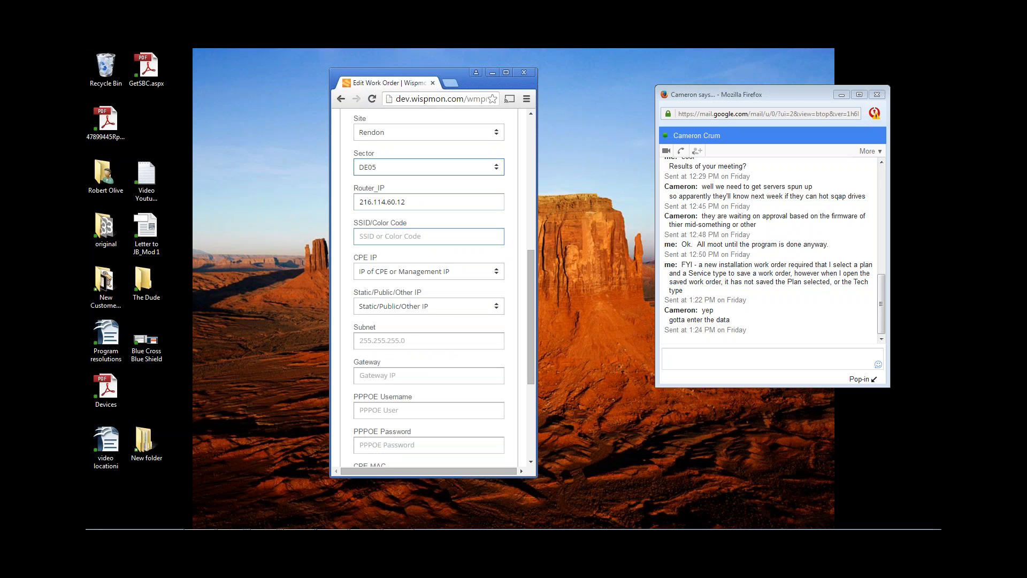
left_click(420, 236)
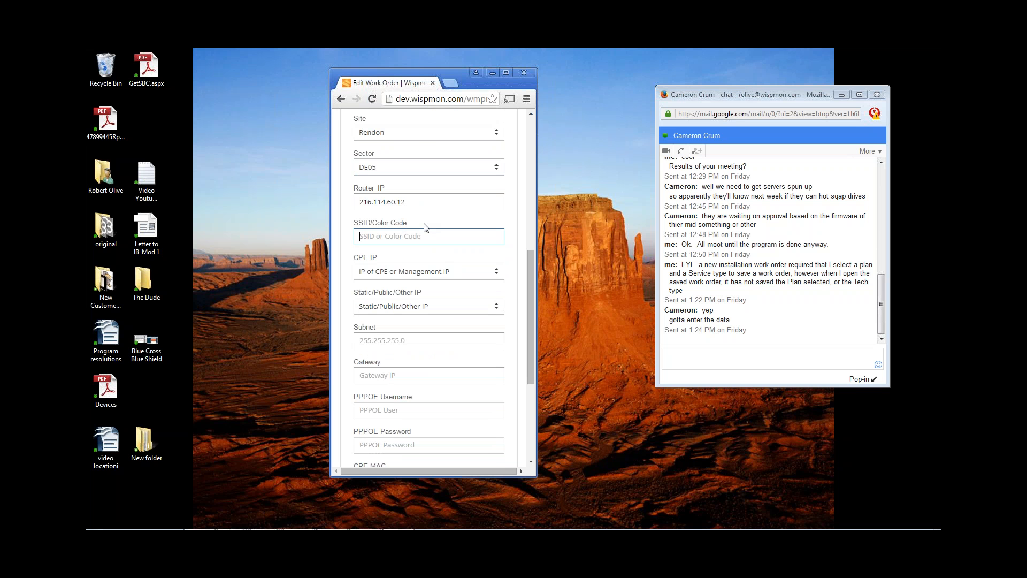
type("DE")
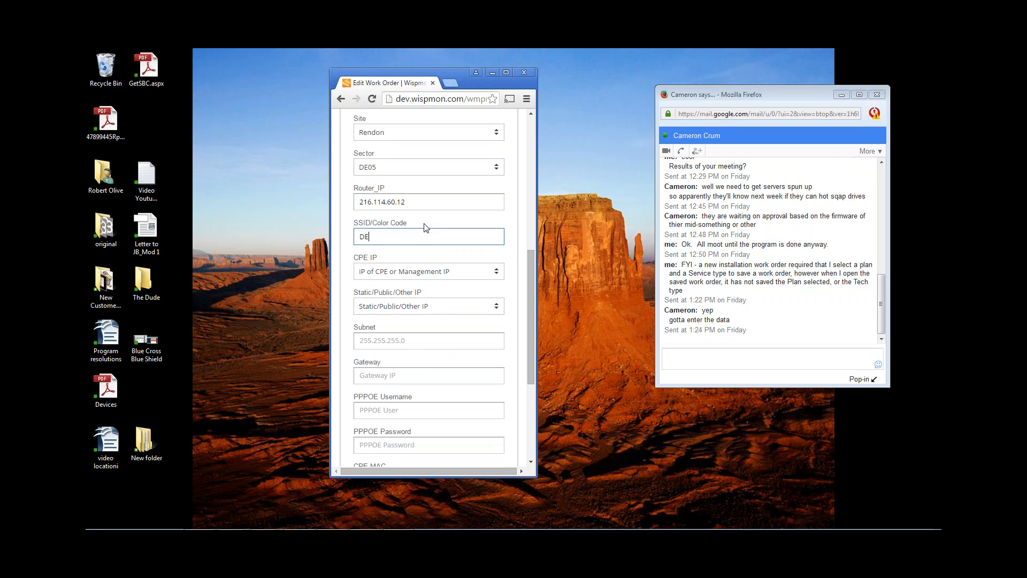
type("05")
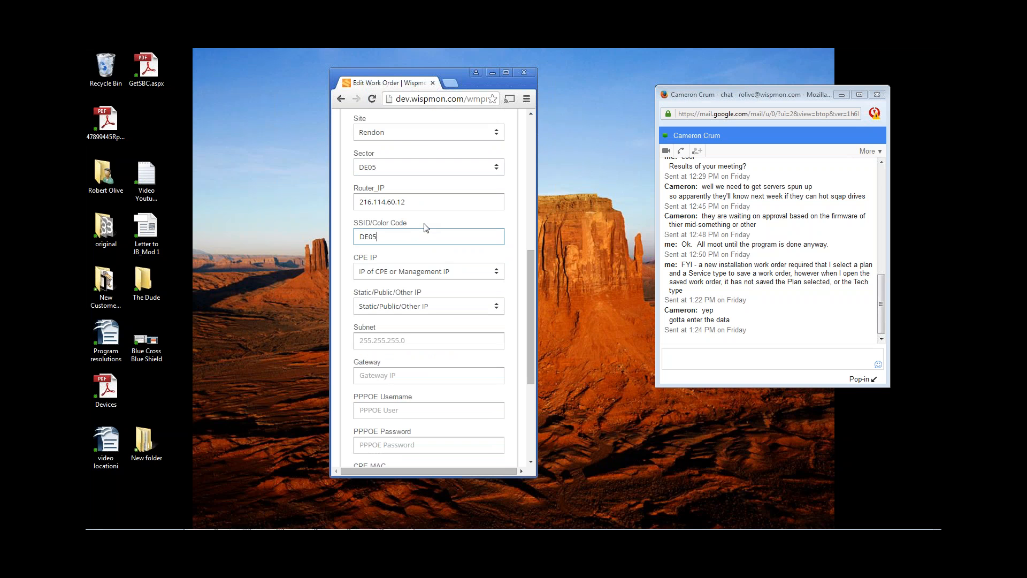
Step: Set the CPE IP to 10.0.2.10 and the Static/Public/Other IP to 216.171.240.2
left_click(420, 273)
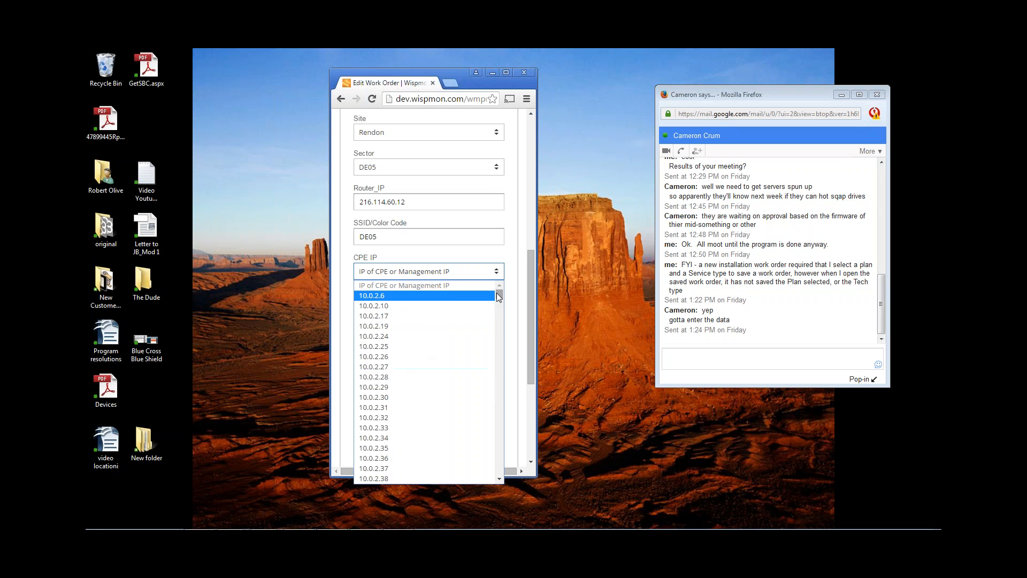
left_click(418, 309)
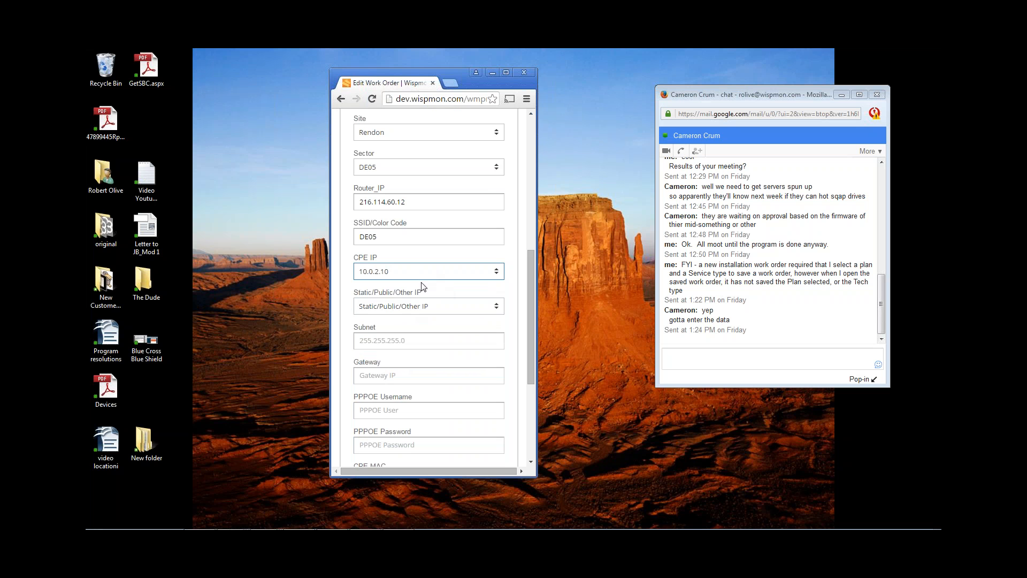
left_click(437, 309)
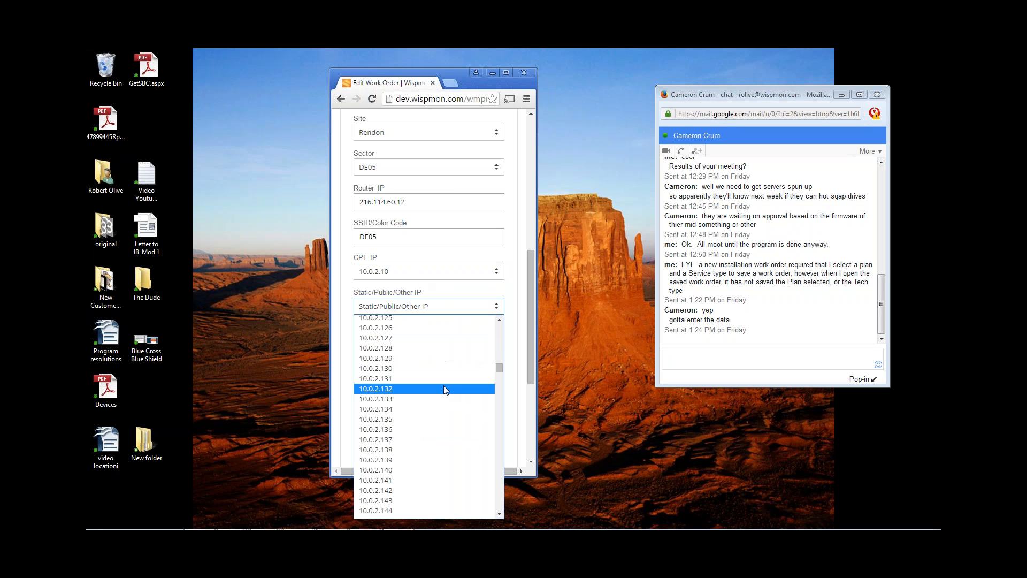
scroll(444, 388, "down", 20)
scroll(444, 390, "down", 4)
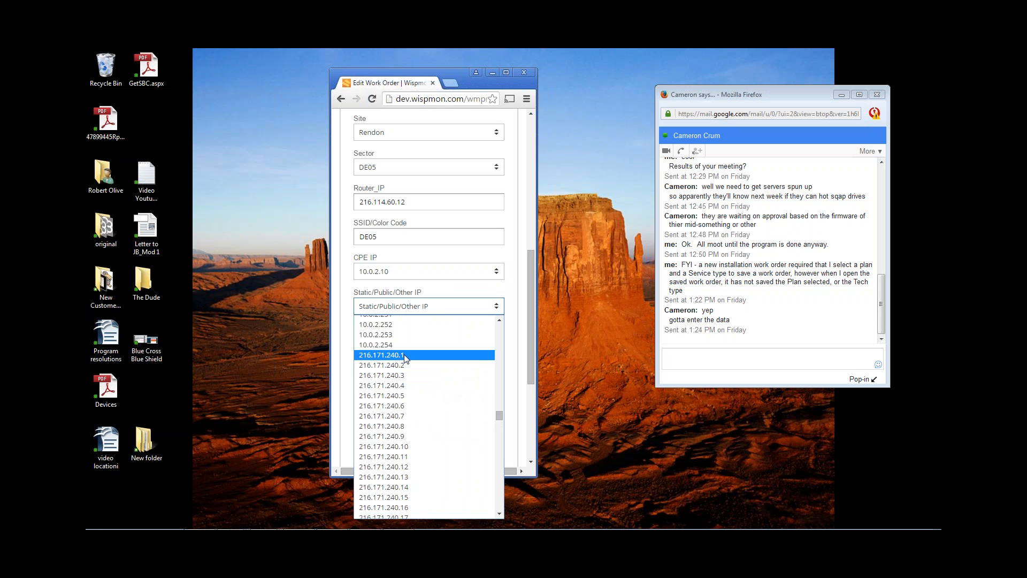
left_click(412, 365)
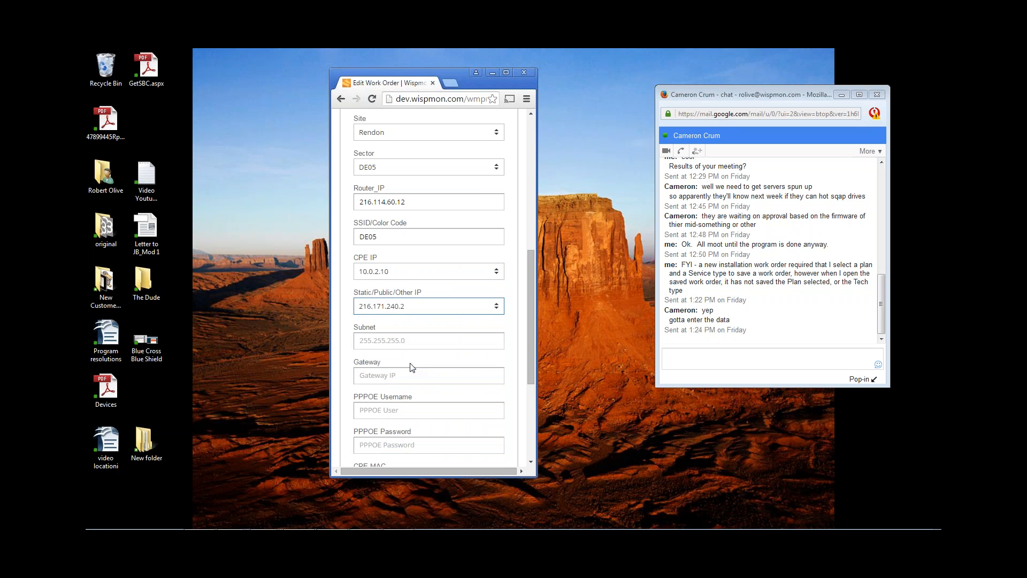
Step: Leave the subnet, gateway and PPPOE fields blank and choose the Ubiquiti Nano Station 5 with MAC 14:14:14:14:14:14 as the CPE MAC
left_click(415, 342)
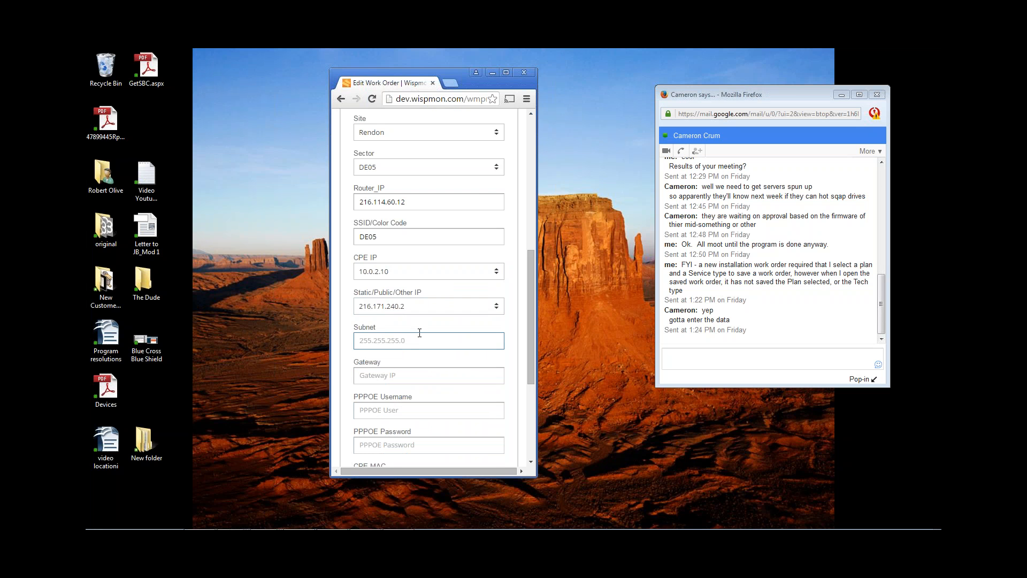
scroll(420, 333, "down", 1)
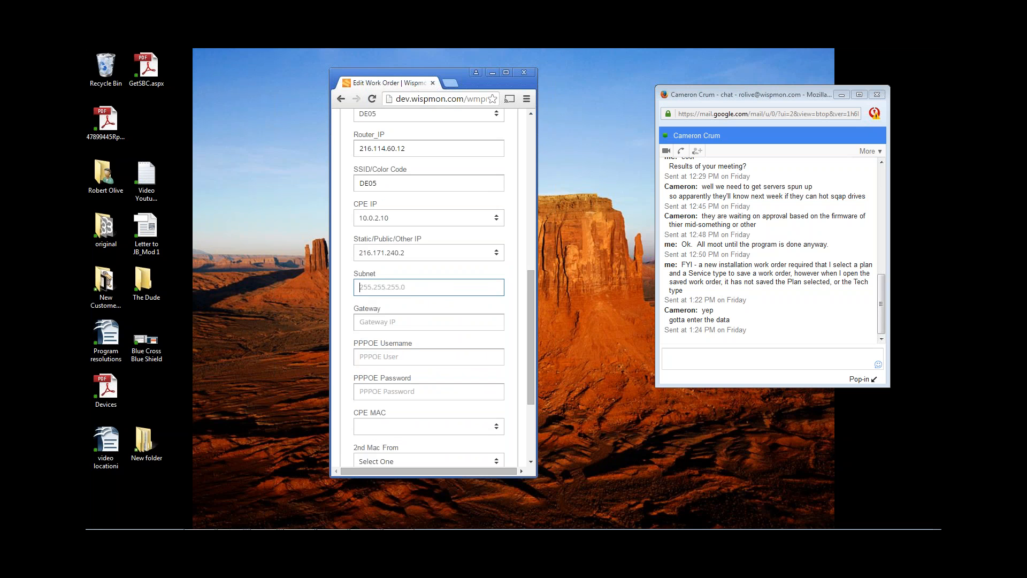
scroll(408, 303, "down", 1)
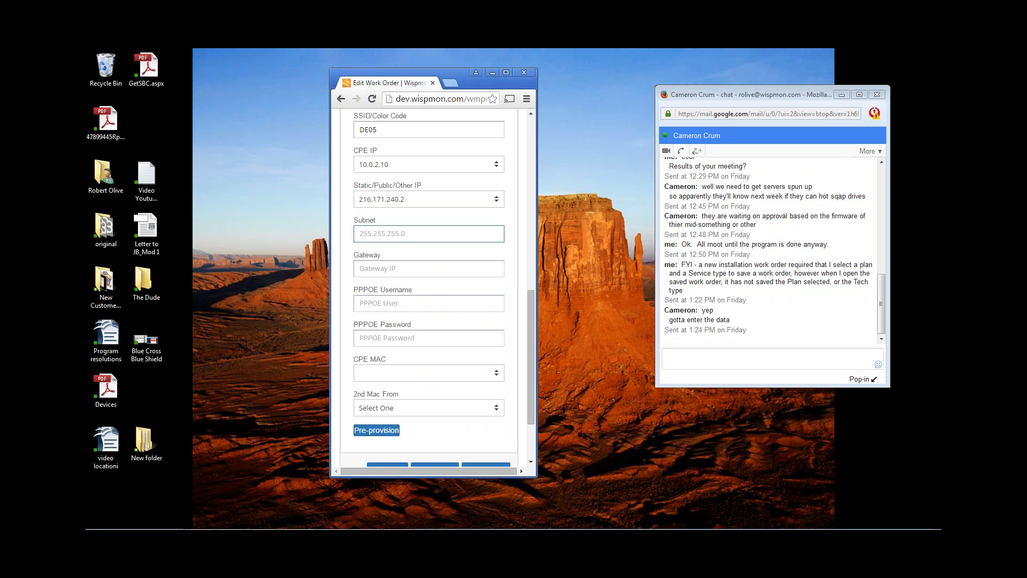
left_click(409, 303)
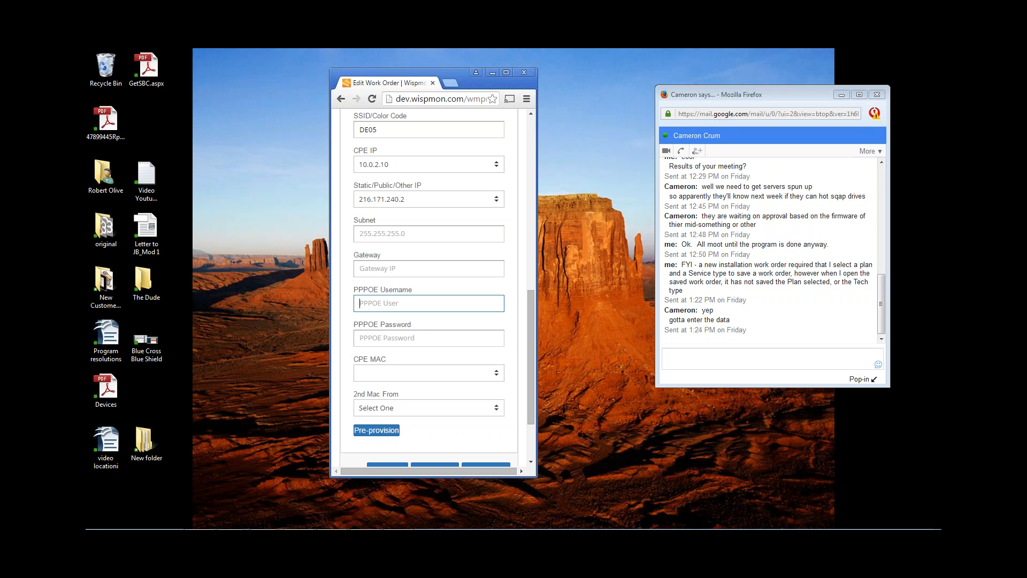
scroll(411, 345, "down", 1)
left_click(412, 321)
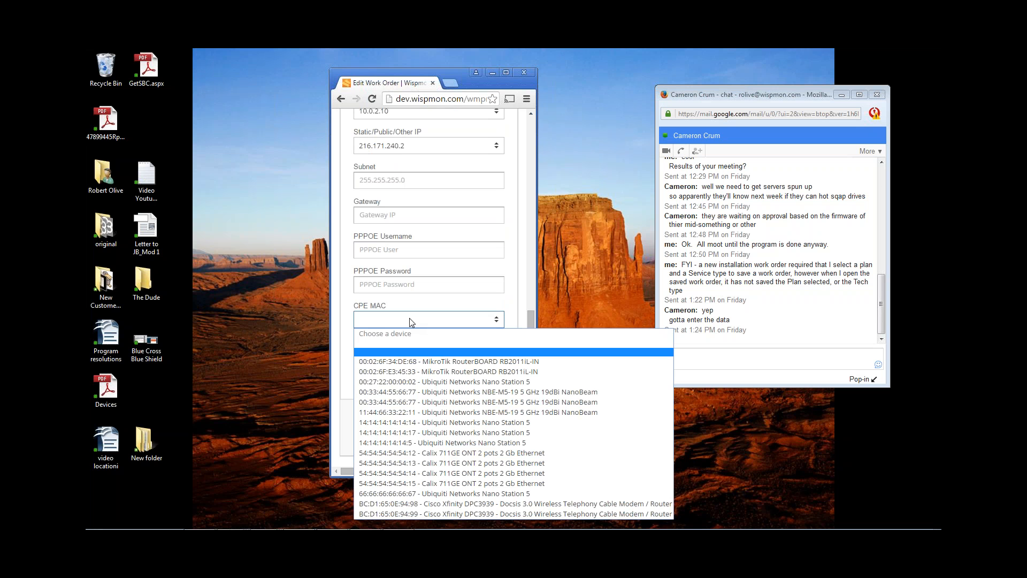
left_click(444, 423)
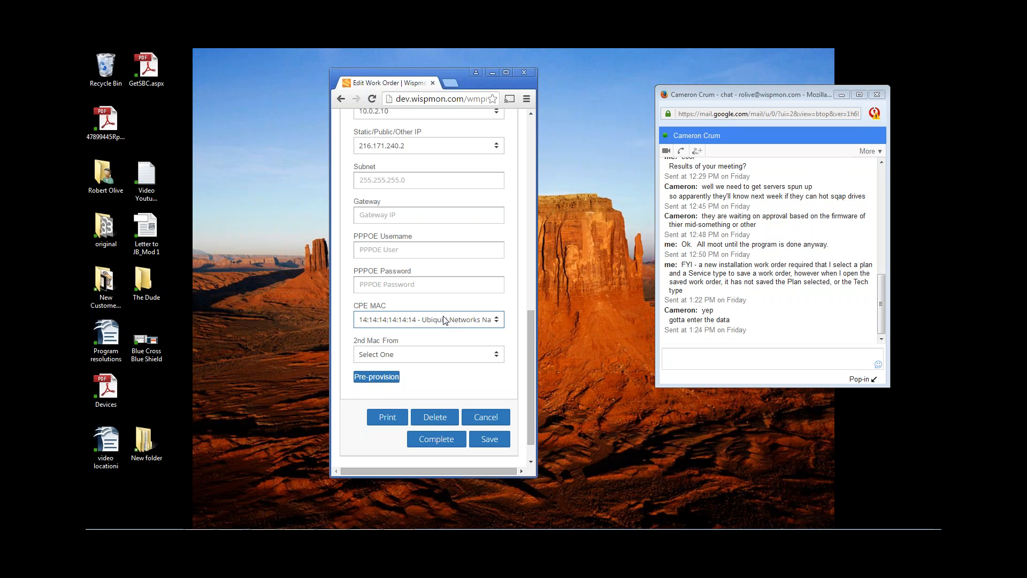
Step: Look through the 2nd Mac From choices and the pre-provisioning option without selecting anything
left_click(431, 355)
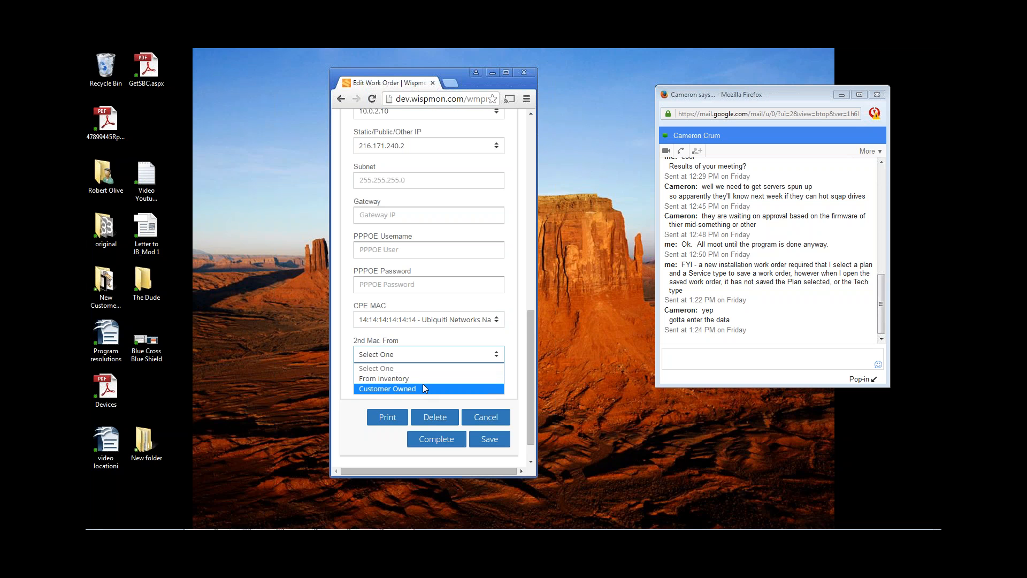
left_click(530, 325)
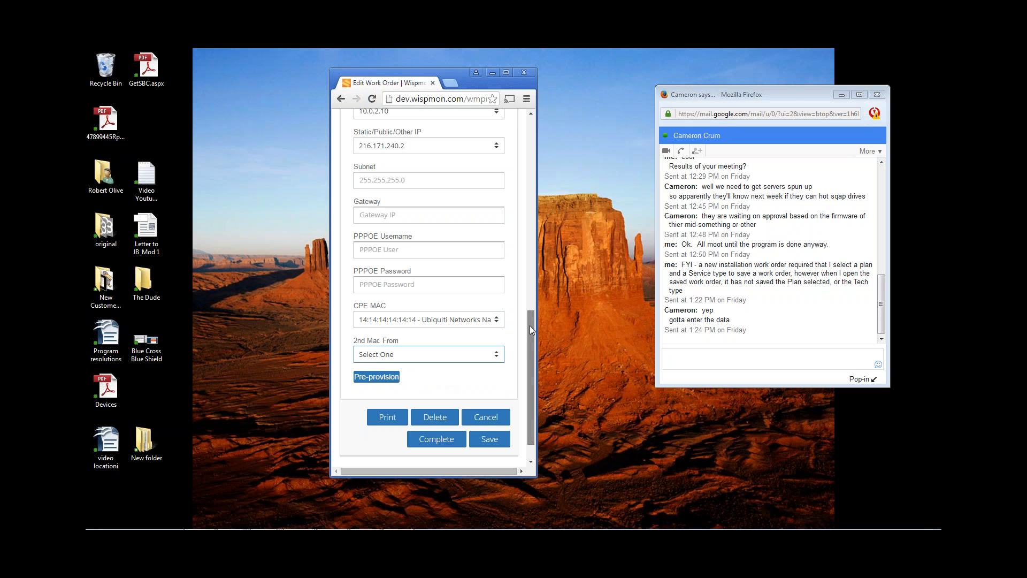
scroll(529, 325, "down", 1)
mouse_move(527, 355)
left_mouse_down()
mouse_move(529, 231)
mouse_move(524, 338)
left_mouse_up()
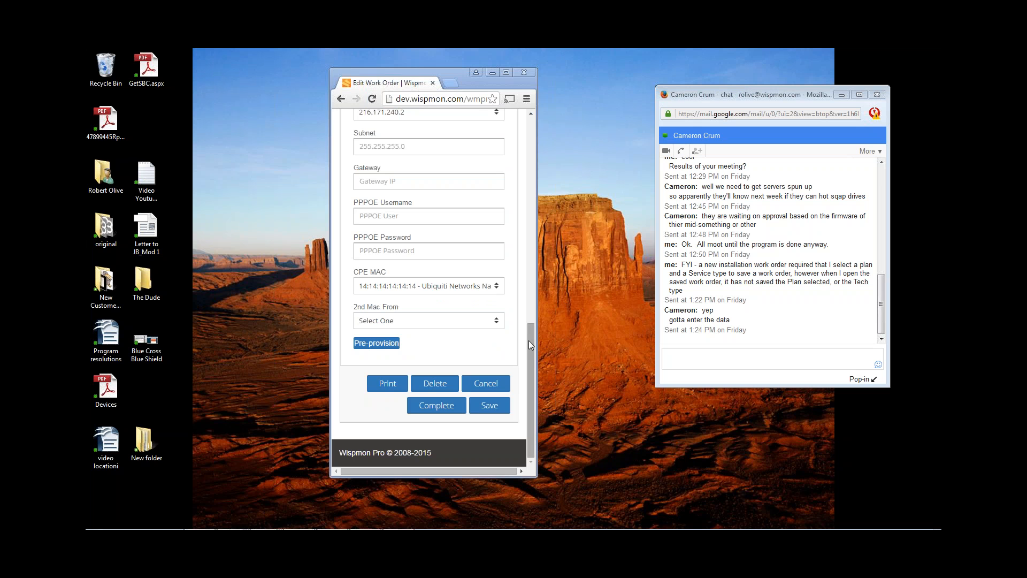
mouse_move(528, 341)
left_mouse_down()
mouse_move(510, 142)
mouse_move(531, 356)
left_mouse_up()
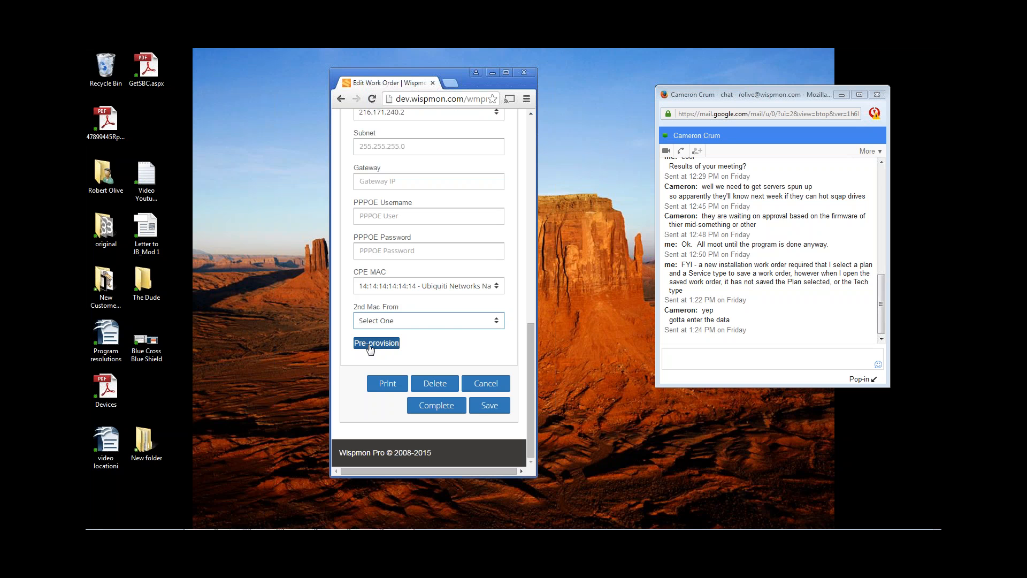
mouse_move(531, 357)
left_mouse_down()
mouse_move(537, 195)
mouse_move(528, 183)
mouse_move(526, 358)
left_mouse_up()
Step: Show the work order's Notes/Pics section and examine its notes field and picture upload option
left_click_drag(531, 348, 524, 180)
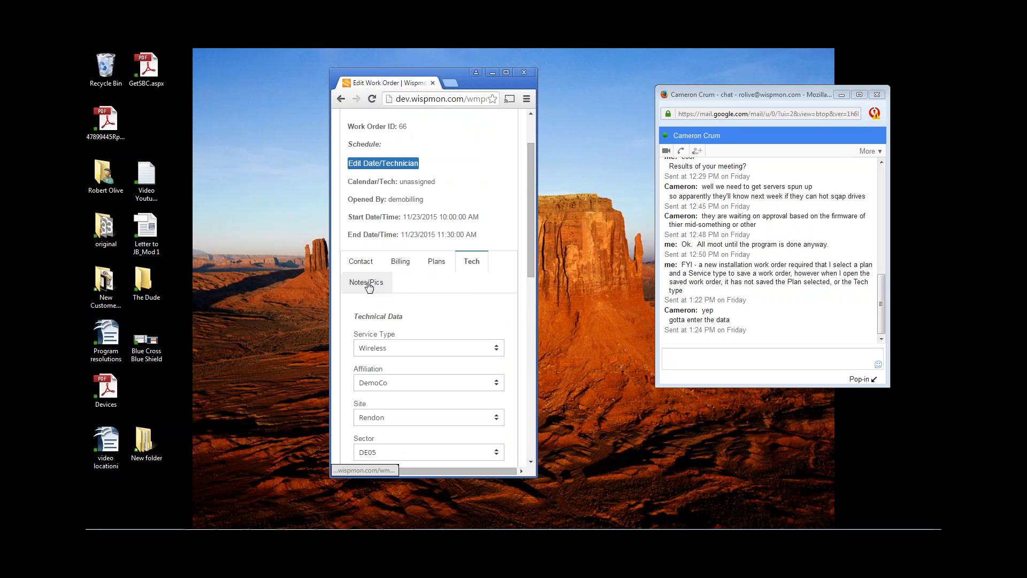
left_click(368, 284)
left_click_drag(529, 174, 534, 243)
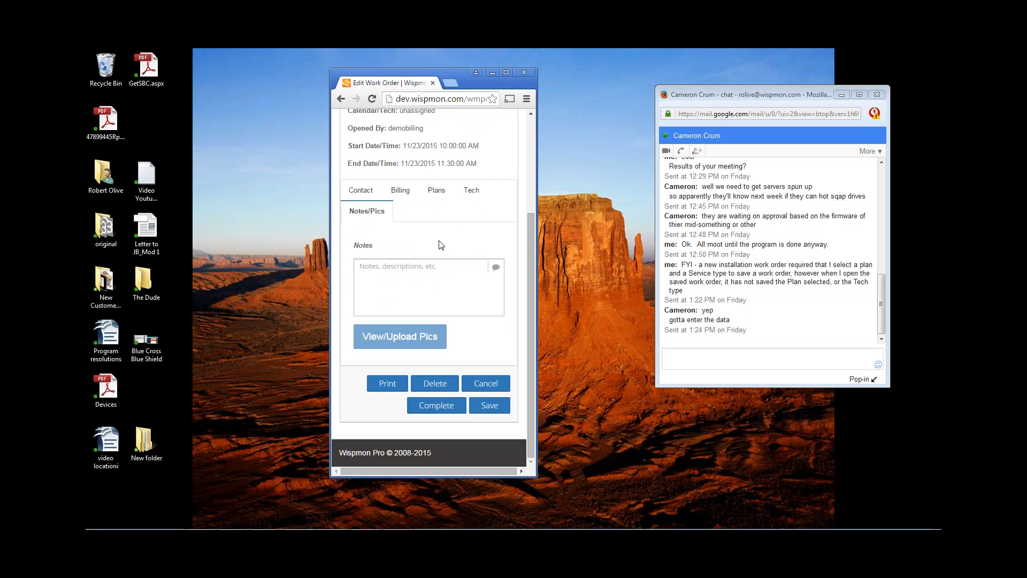
left_click(451, 270)
Step: Try to mark the work order as complete
left_click(447, 407)
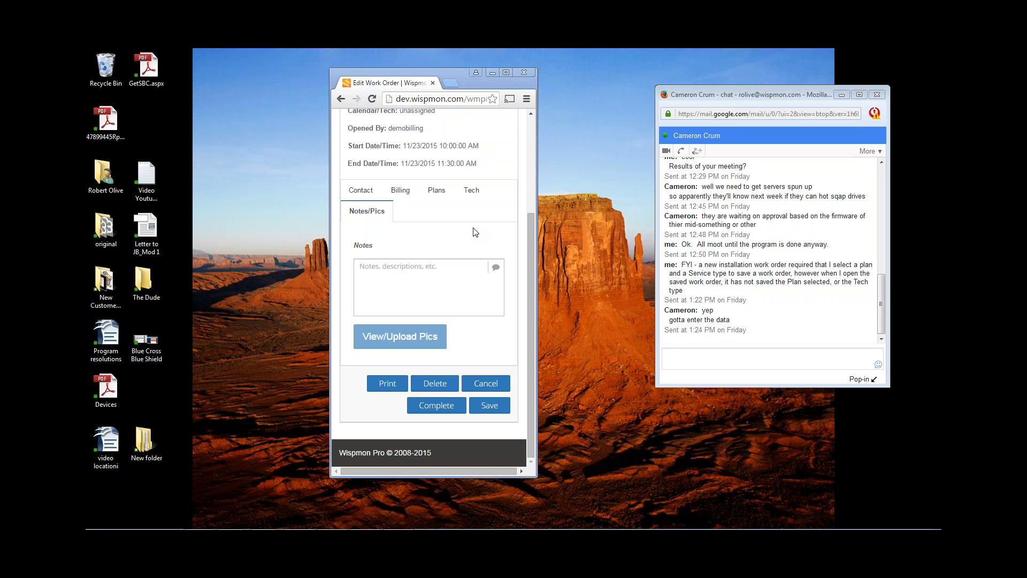
left_click(437, 405)
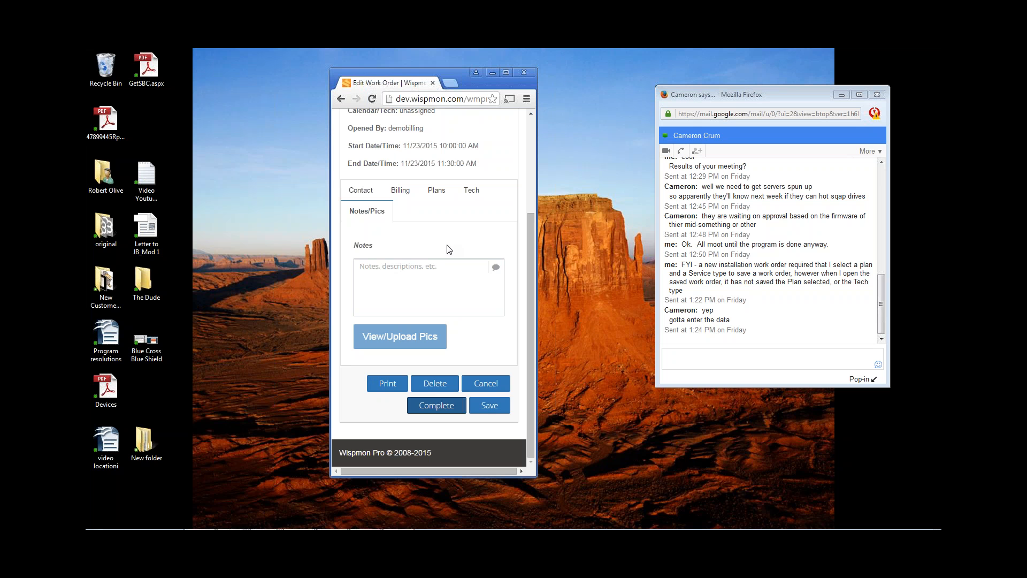
left_click(437, 405)
Step: Check the contact details for missing entries and set the billing address country to United States
left_click(362, 193)
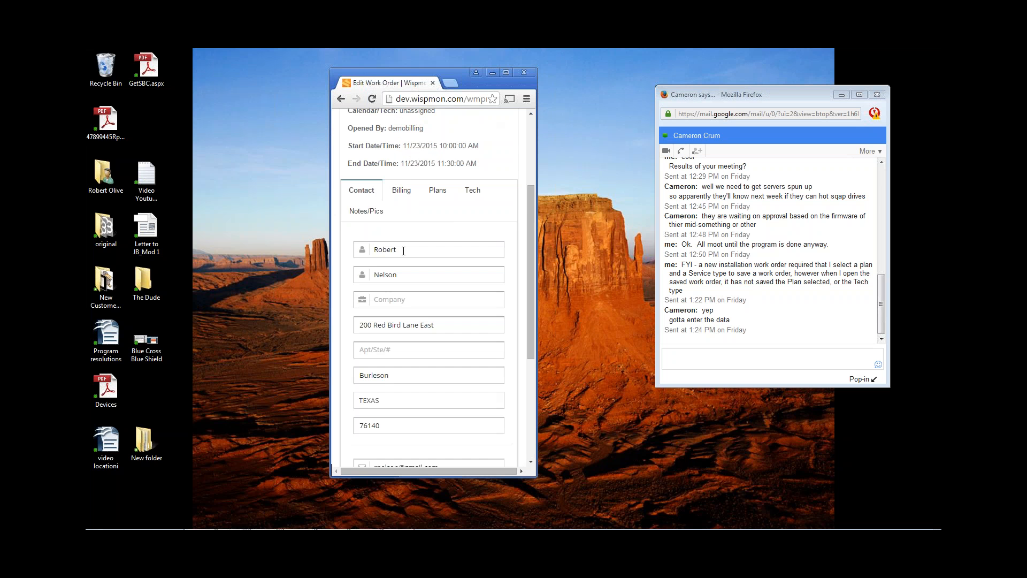
scroll(403, 251, "down", 4)
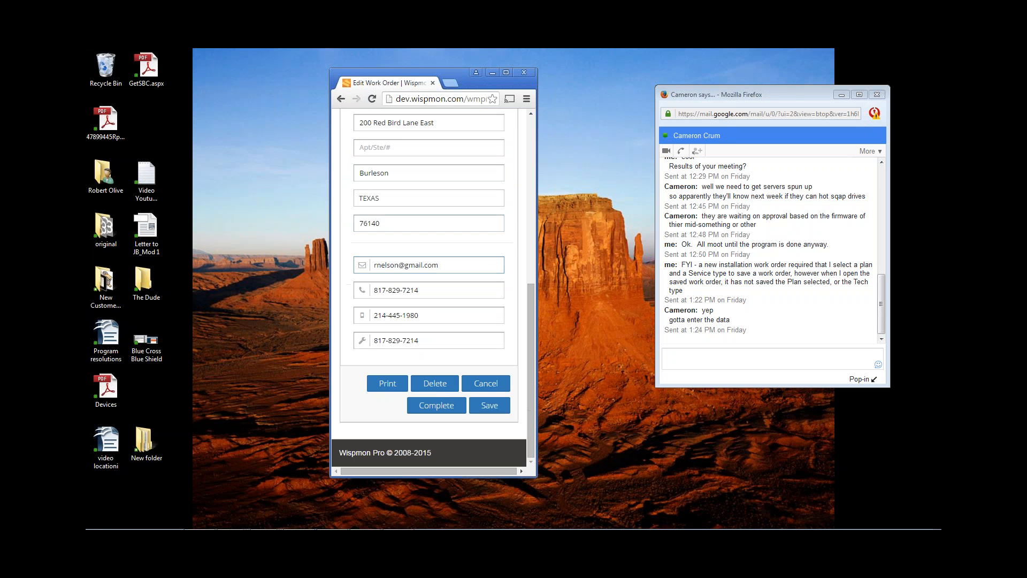
scroll(394, 195, "up", 3)
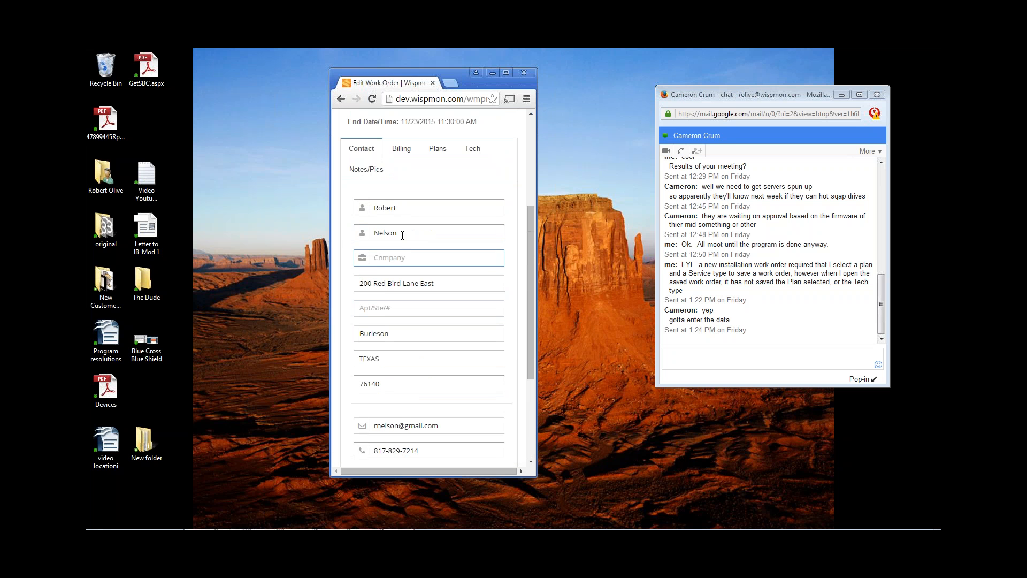
left_click(401, 149)
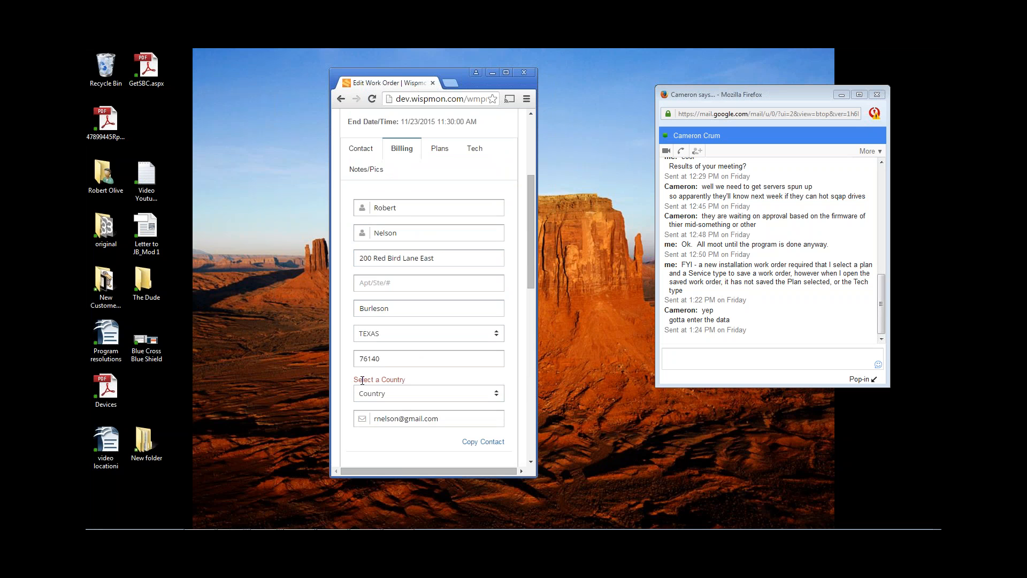
left_click(408, 394)
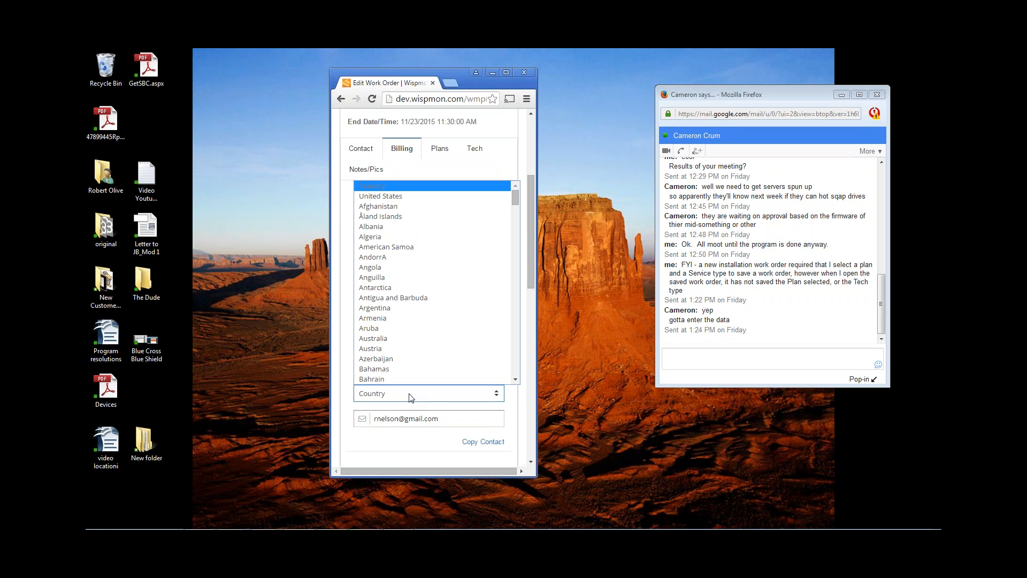
left_click(418, 198)
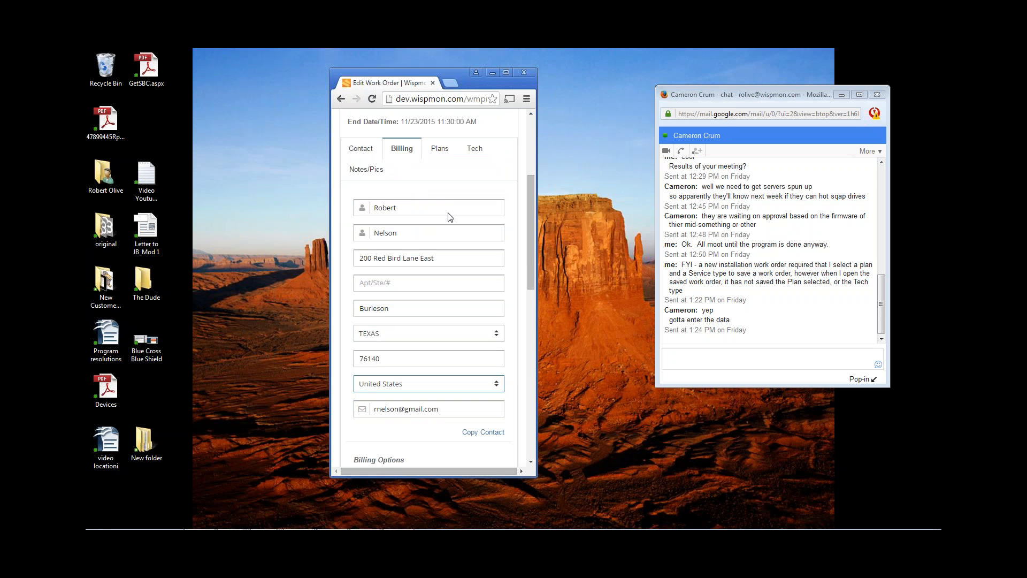
Step: Return to the work order's service plans and add an additional plan entry
left_click_drag(530, 202, 529, 128)
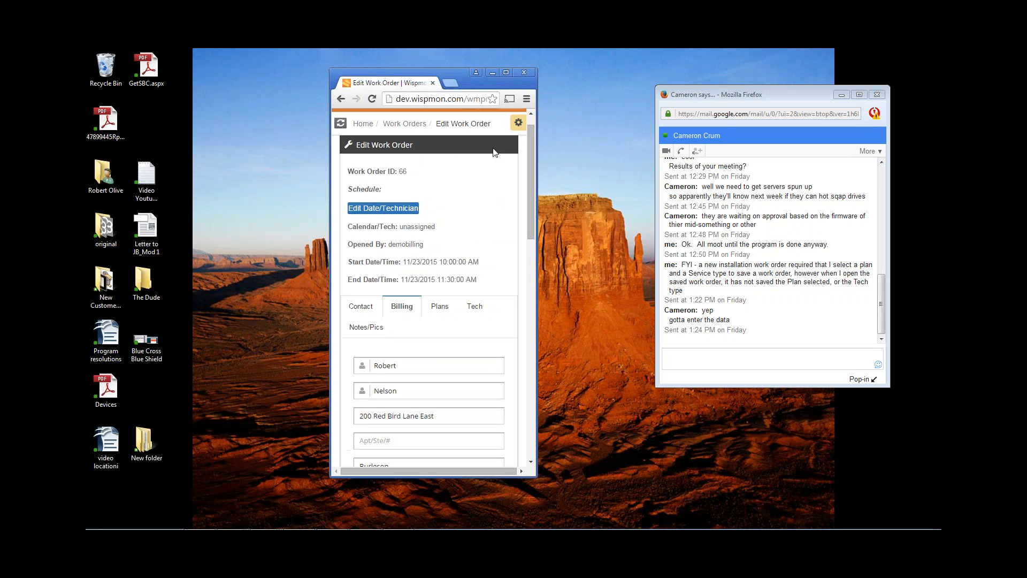
left_click(436, 307)
left_click_drag(530, 173, 525, 285)
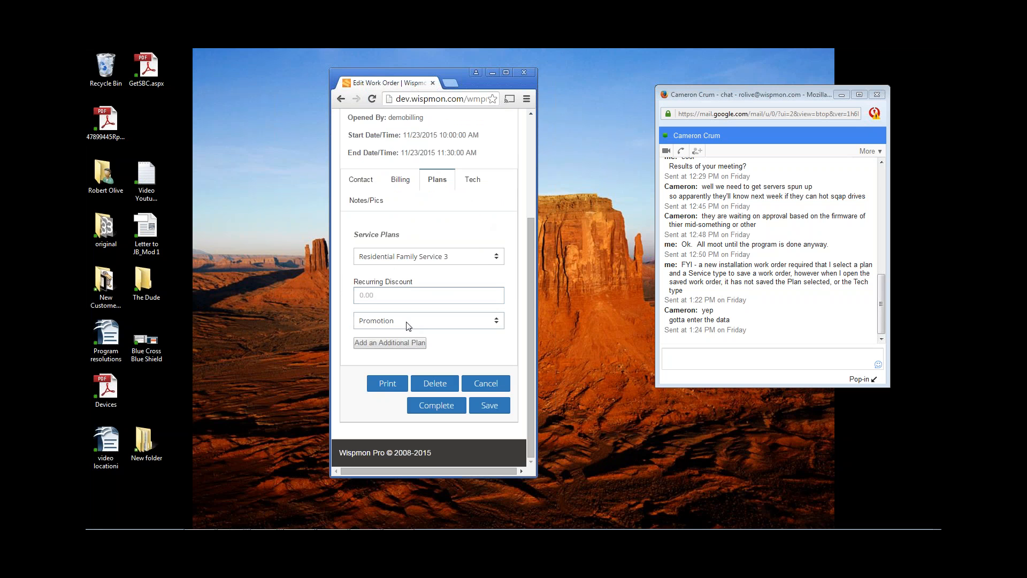
left_click(391, 344)
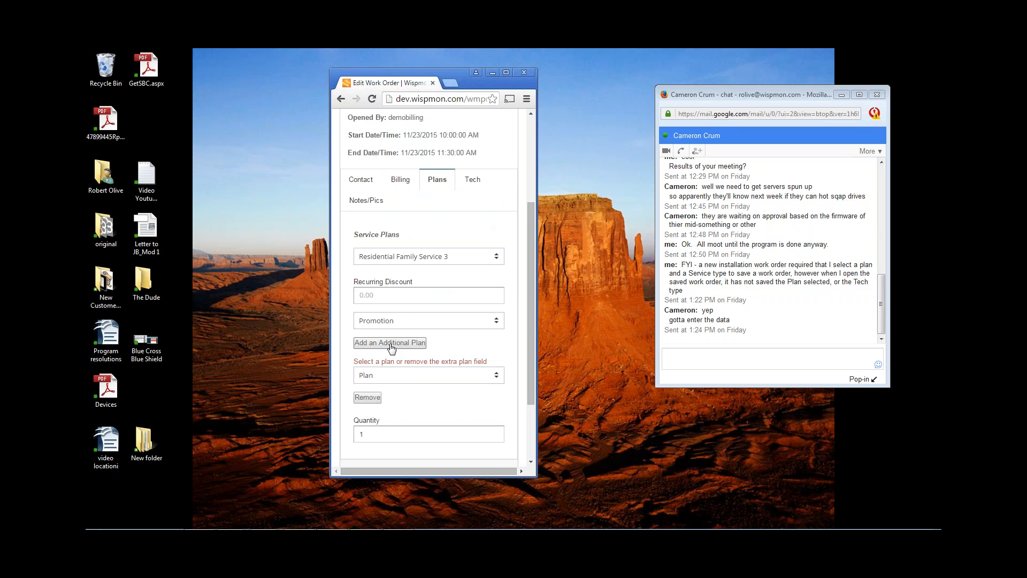
Step: Set the extra plan entry to Basic Installation and add another plan entry set to Wireless Router
left_click(390, 377)
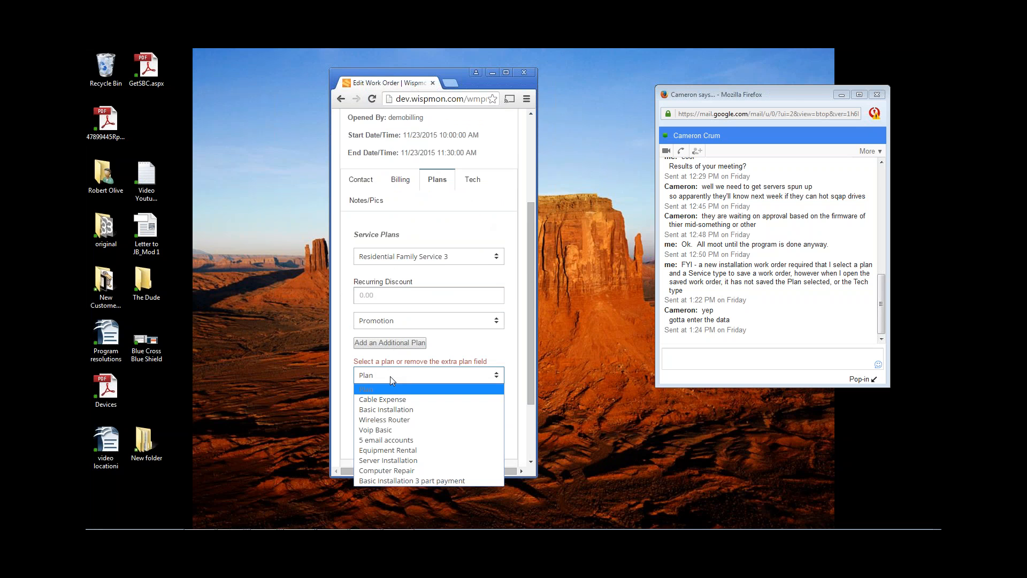
left_click(397, 409)
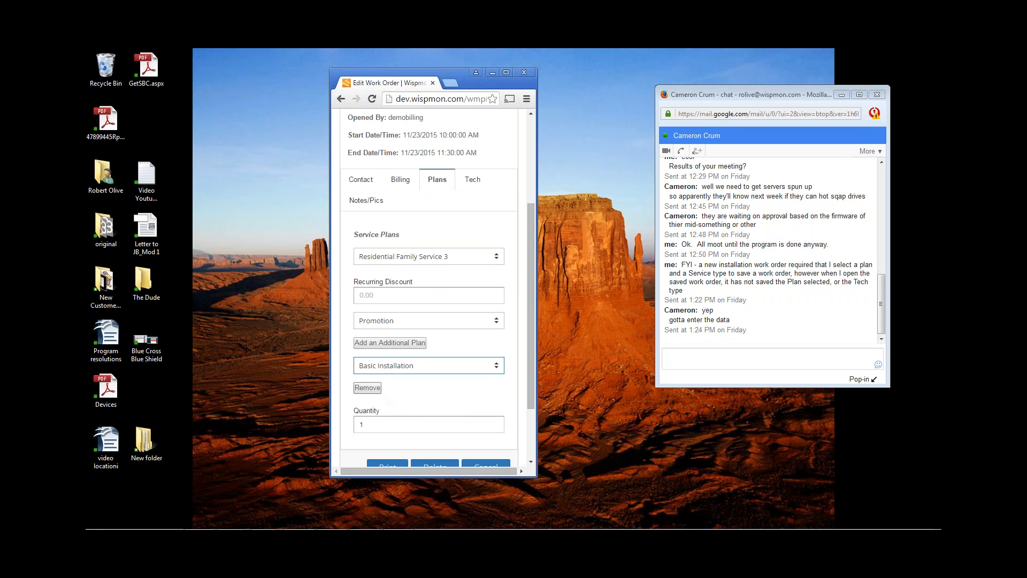
left_click(390, 343)
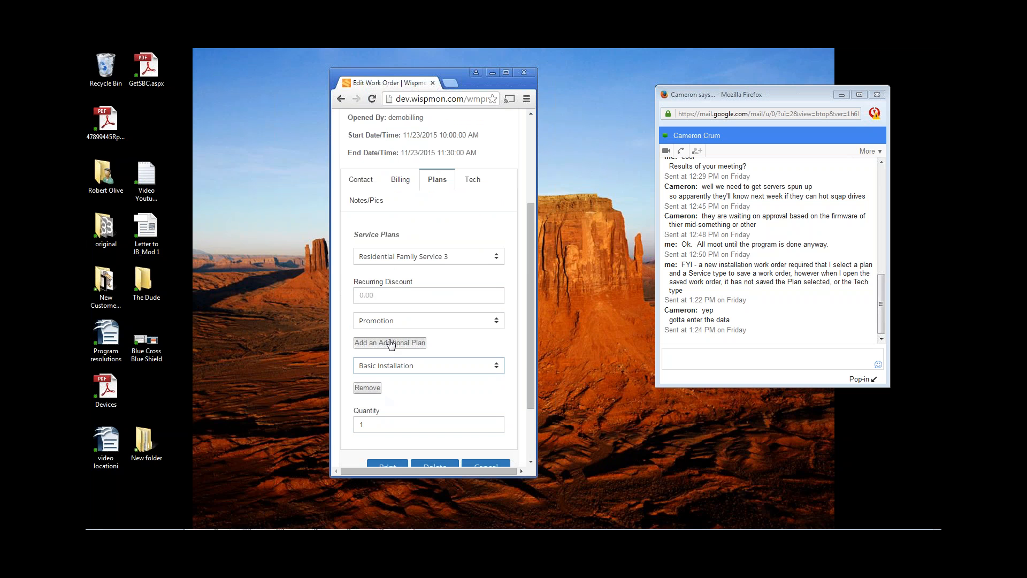
scroll(419, 328, "down", 3)
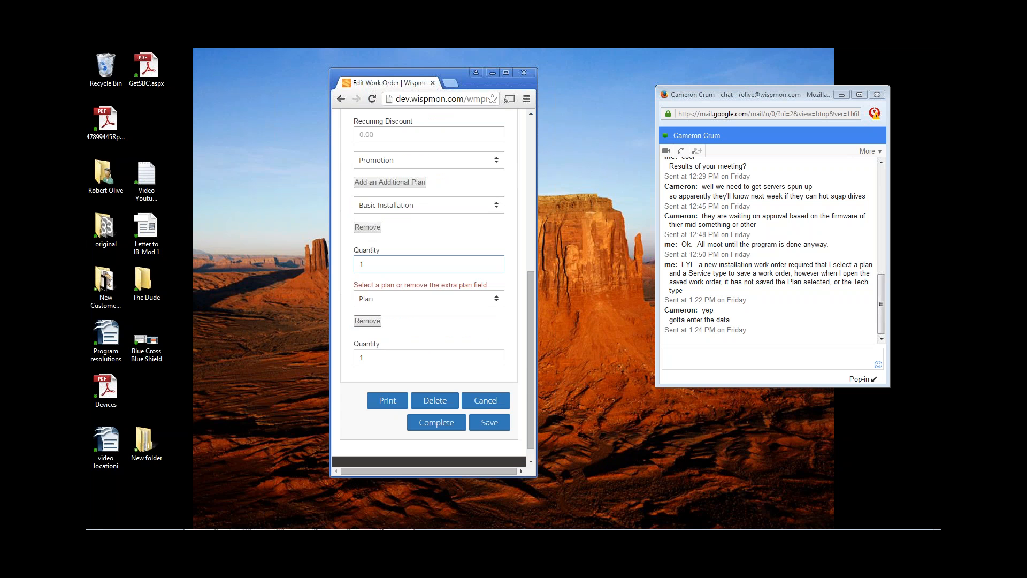
left_click(398, 299)
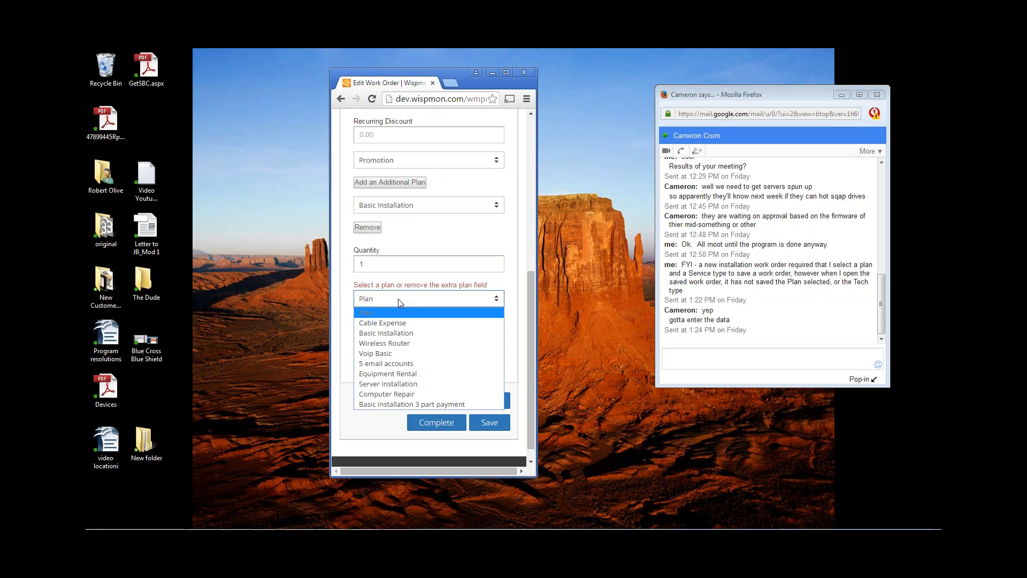
left_click(399, 342)
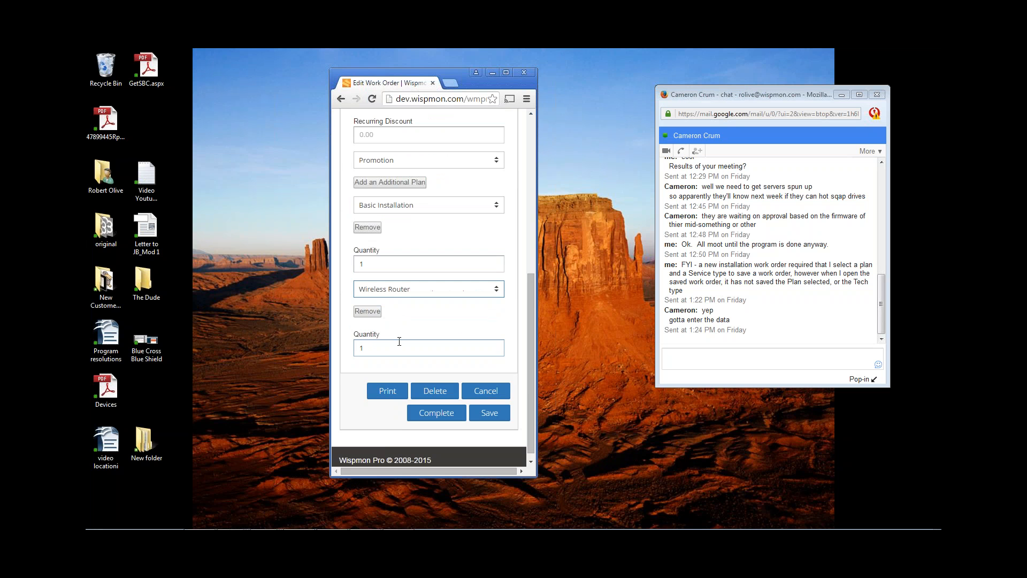
Step: Add one more additional plan entry and set it to Equipment Rental
left_click(390, 185)
scroll(429, 312, "down", 1)
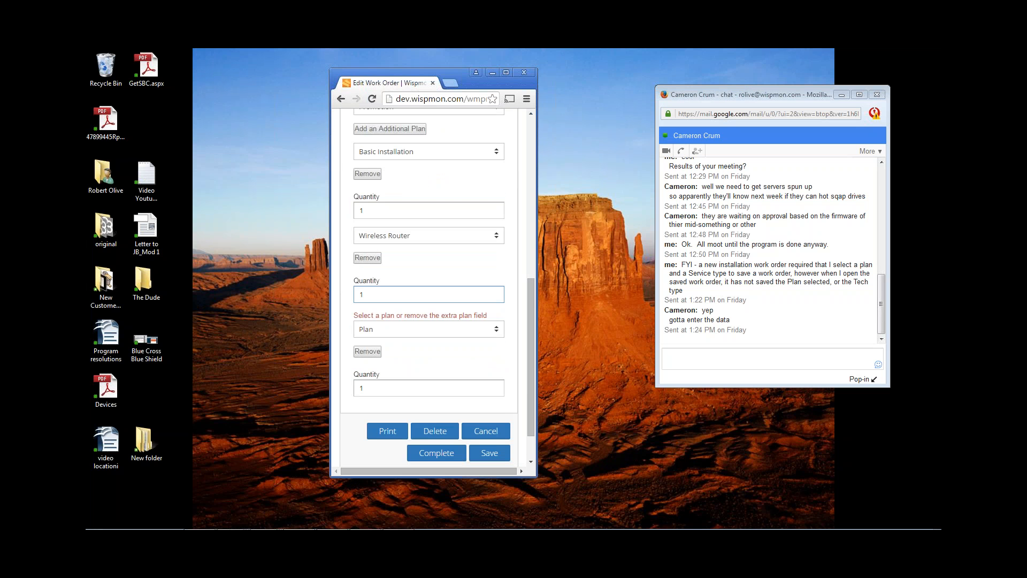
left_click(379, 330)
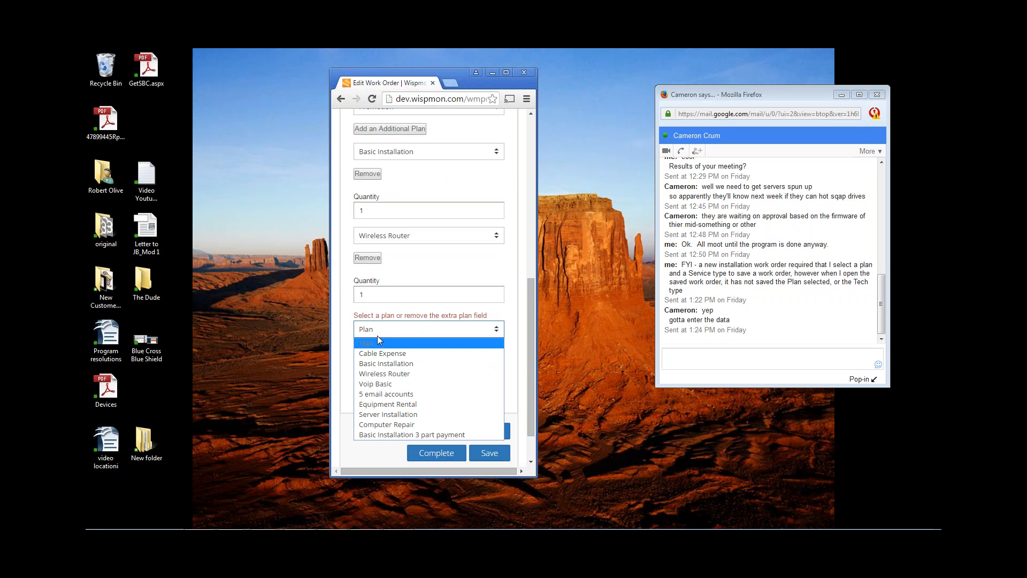
left_click(402, 404)
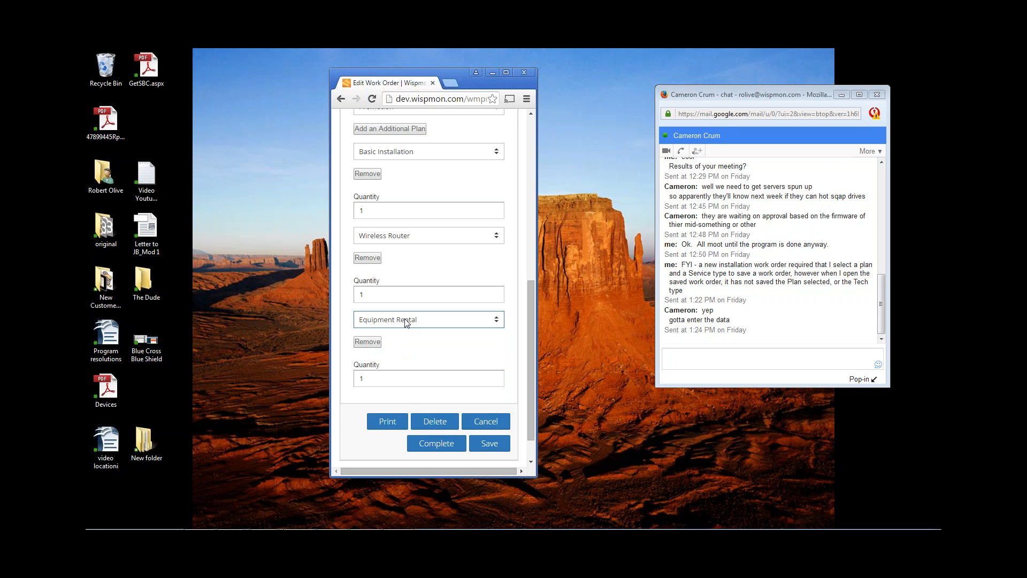
Step: Check the work order's technical data and proceed to completing the work order
scroll(424, 270, "up", 2)
scroll(425, 270, "up", 3)
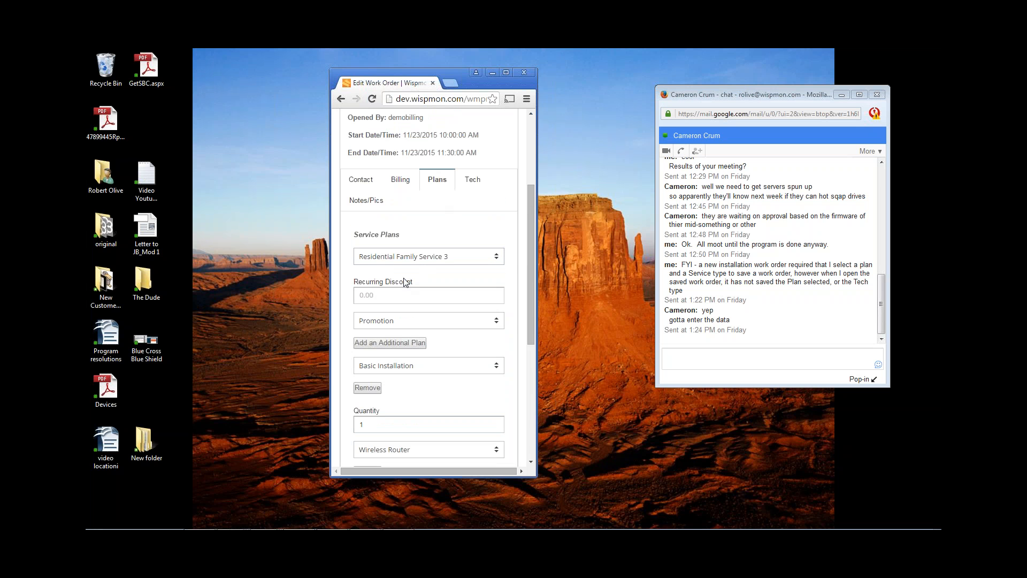
left_click(470, 181)
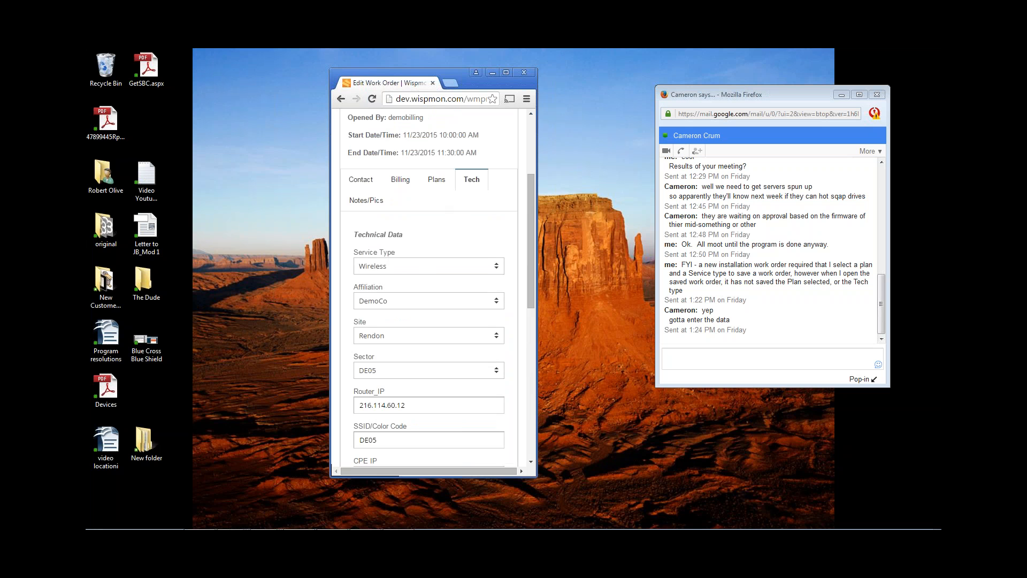
left_click_drag(529, 195, 527, 335)
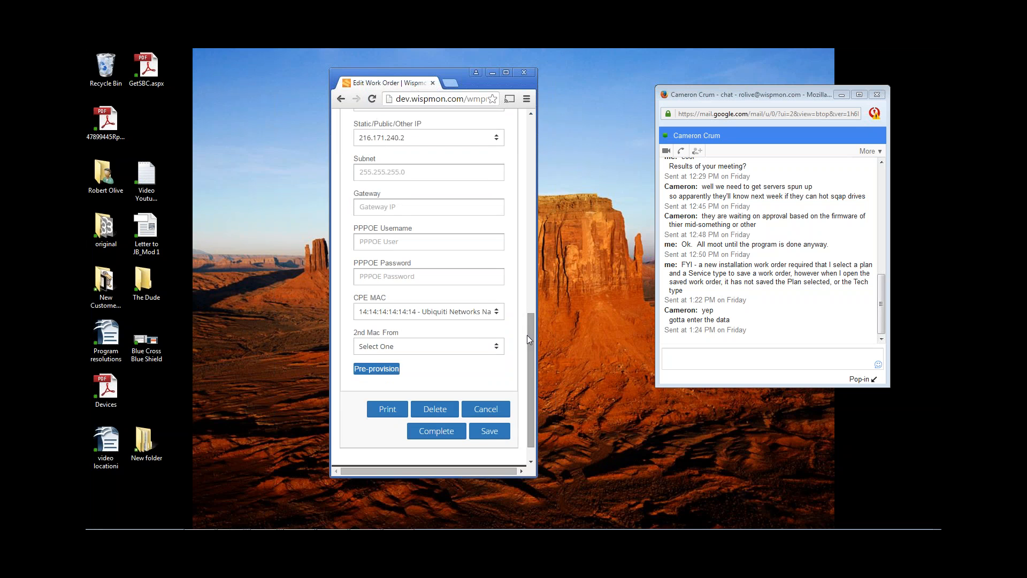
left_click(445, 431)
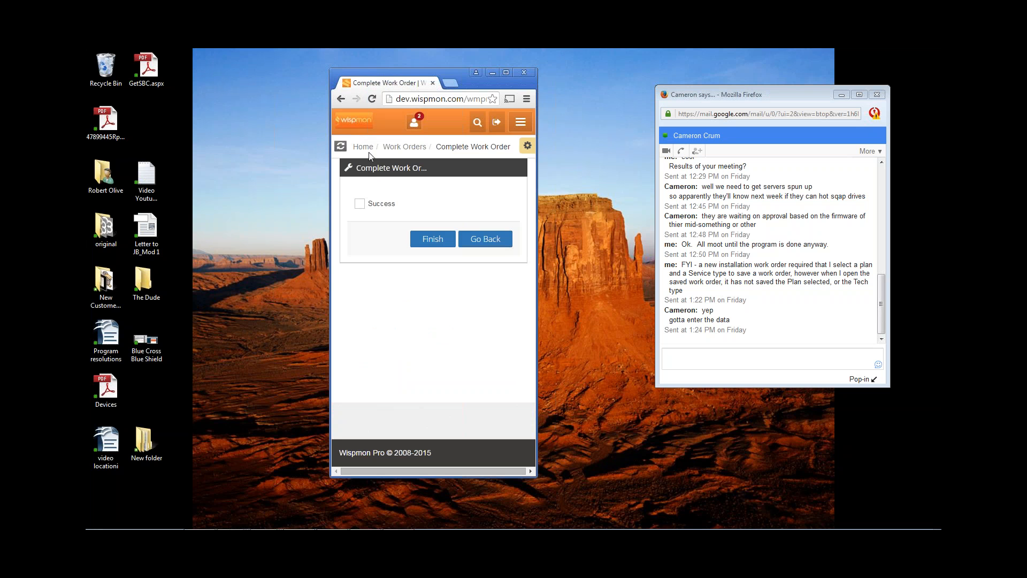
Step: Mark the work order as a success and enter -58 as the customer baseline's RX signal strength
left_click(360, 206)
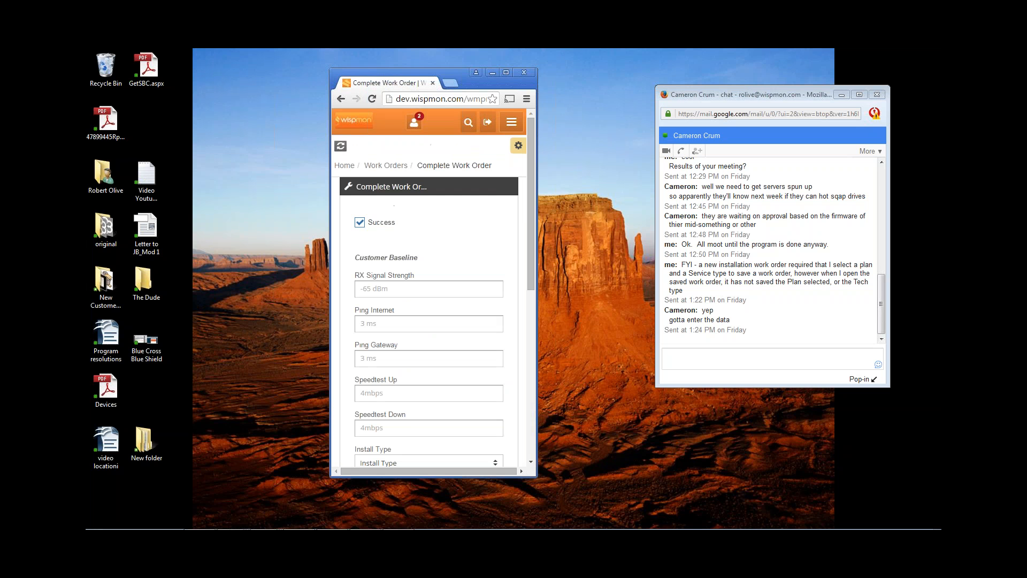
left_click_drag(531, 192, 531, 230)
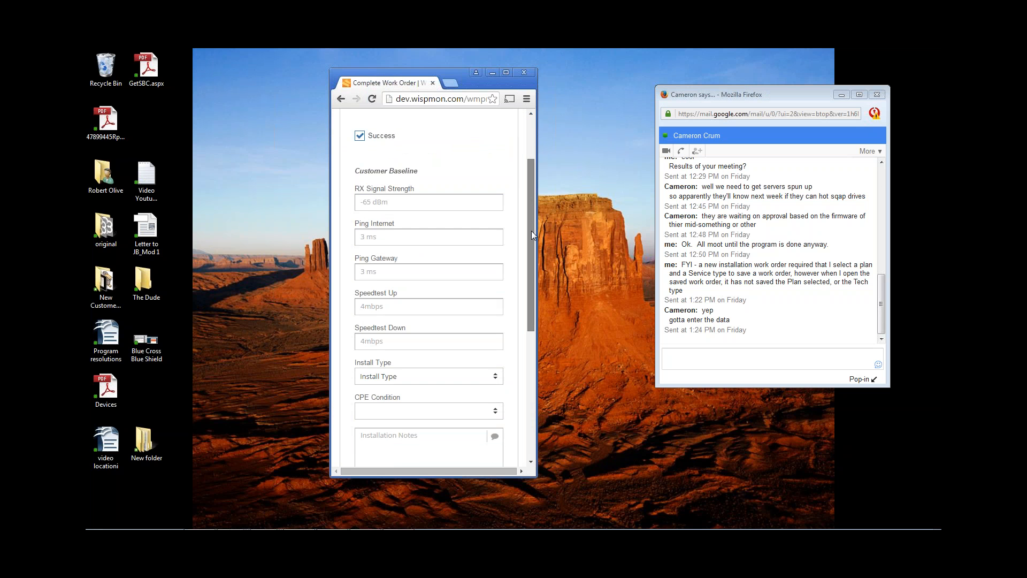
left_click(416, 204)
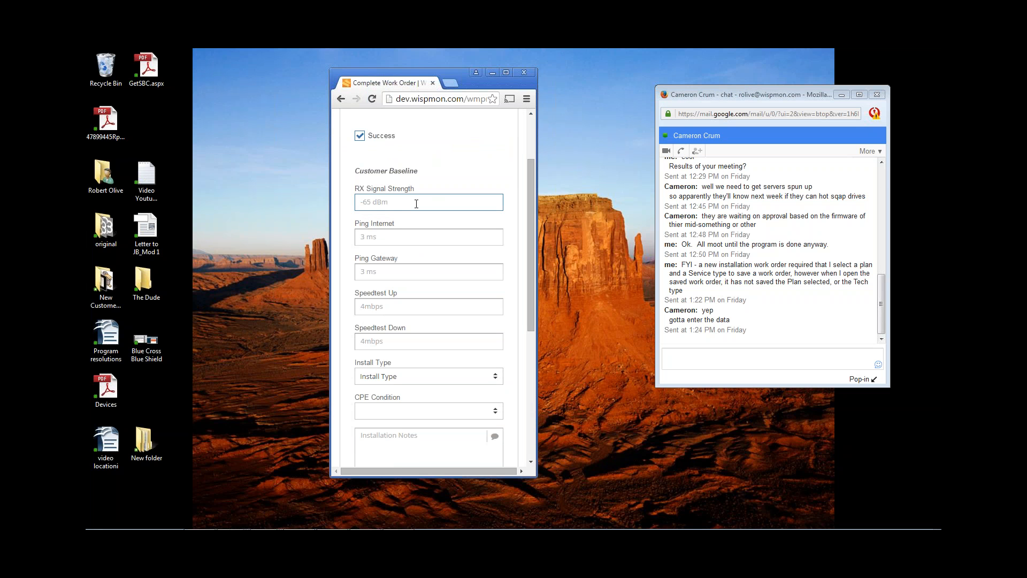
type("-")
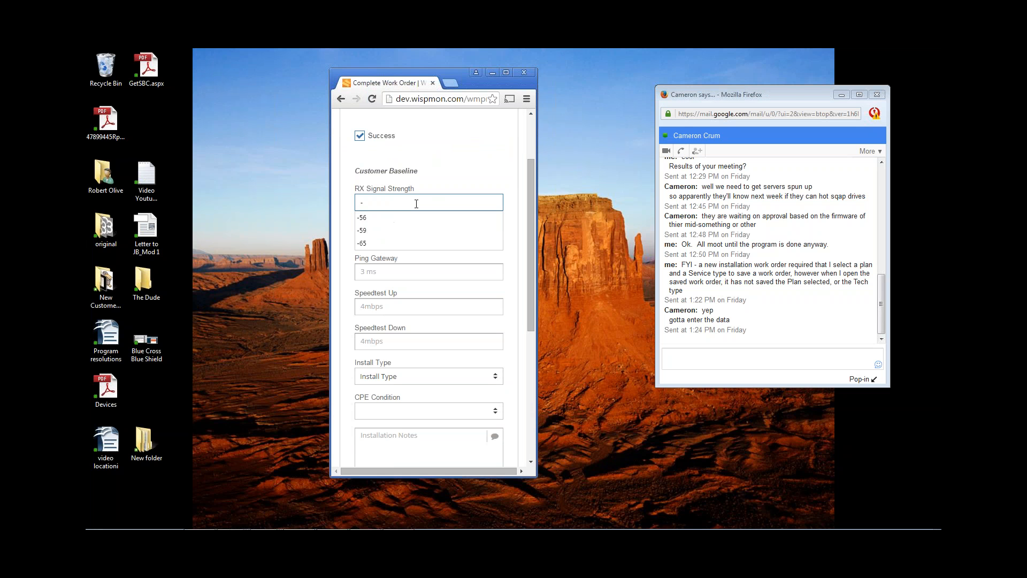
type("58")
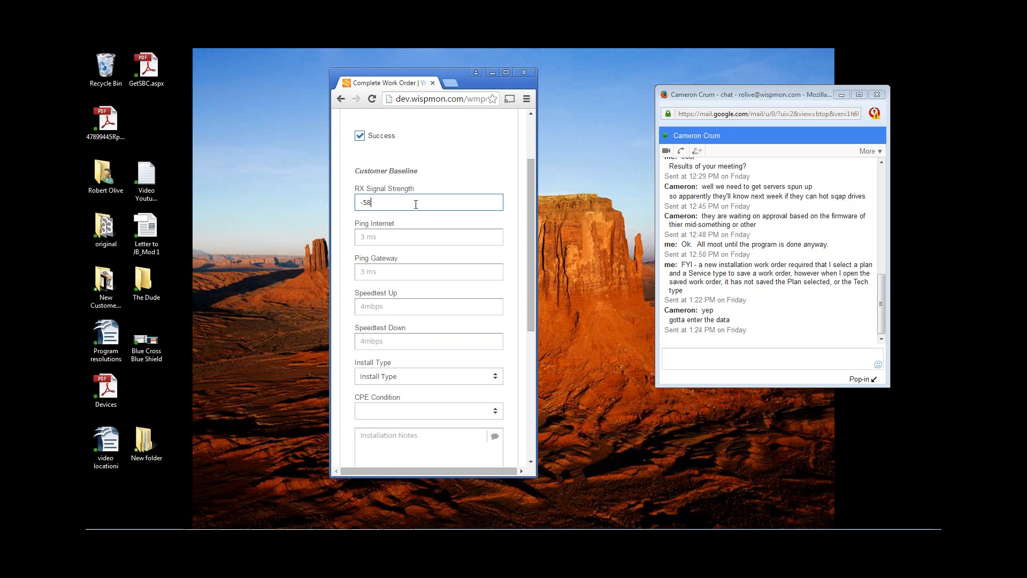
Step: Enter the baseline ping values: 23ms for Ping Internet and 2ms for Ping Gateway
left_click(392, 232)
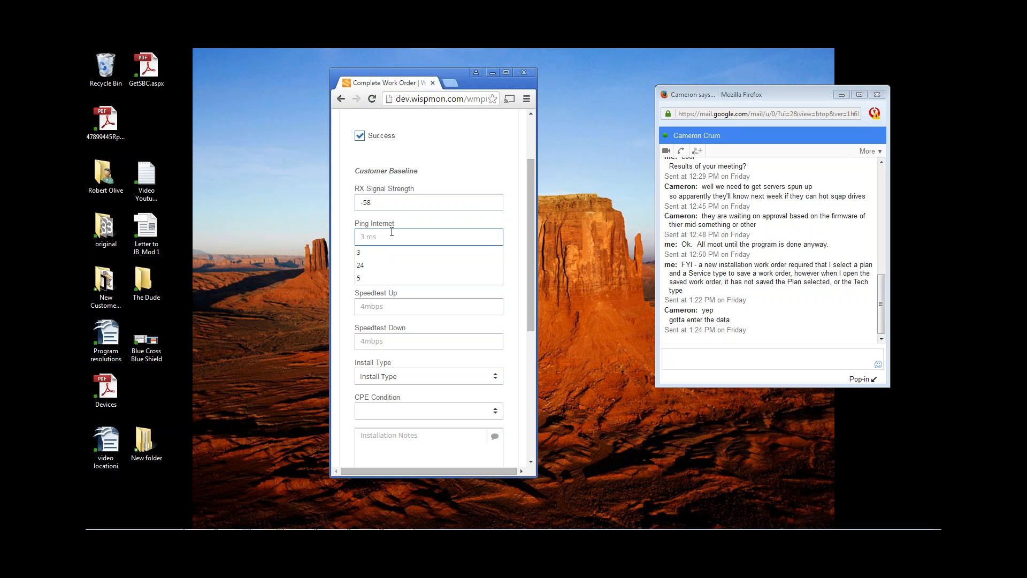
type("23")
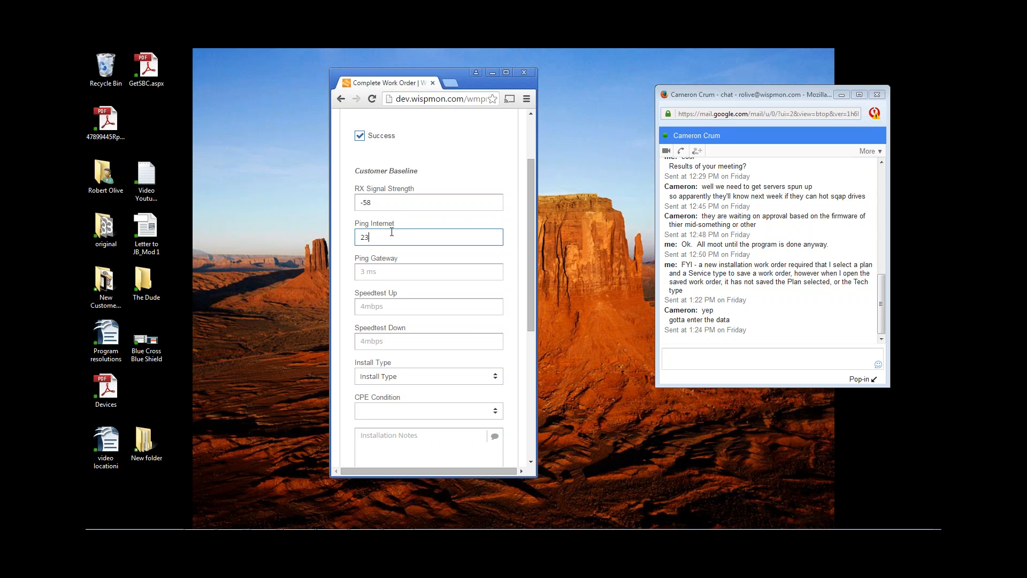
type("ms")
left_click(391, 271)
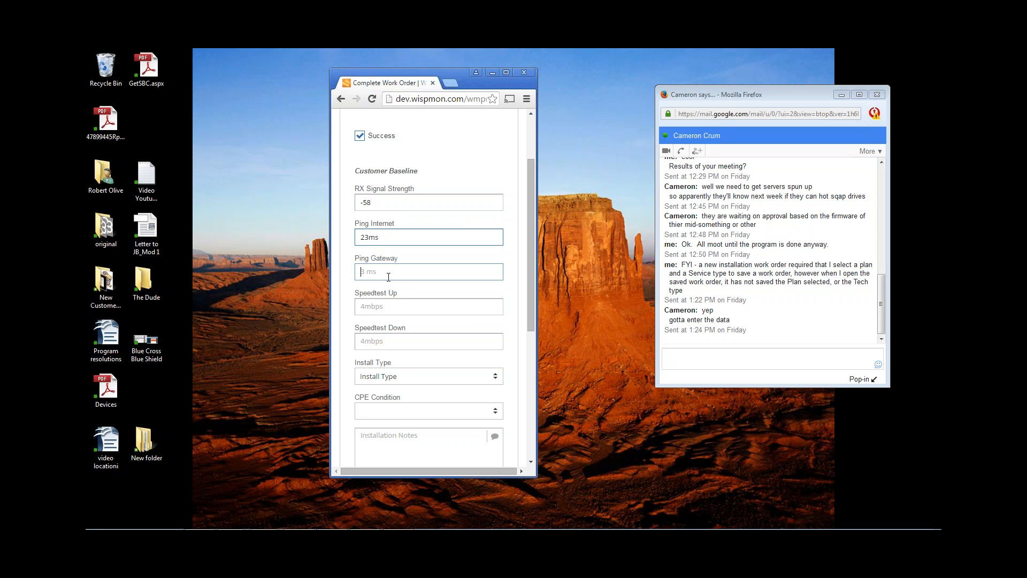
type("2m")
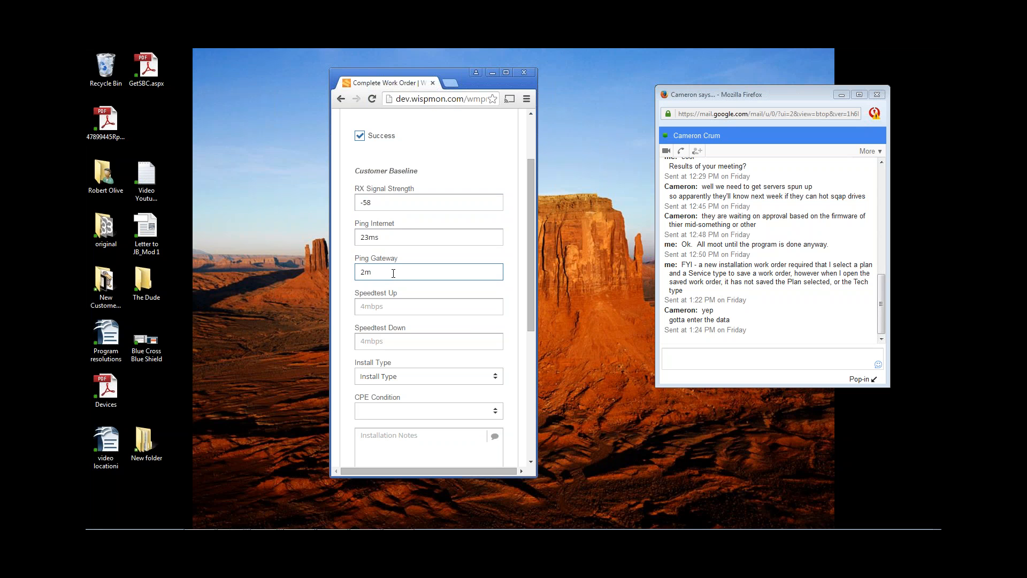
type("s")
Step: Enter the baseline speed test results: 3.5Mbps for Speedtest Up and 10.0Mbps for Speedtest Down
left_click(394, 301)
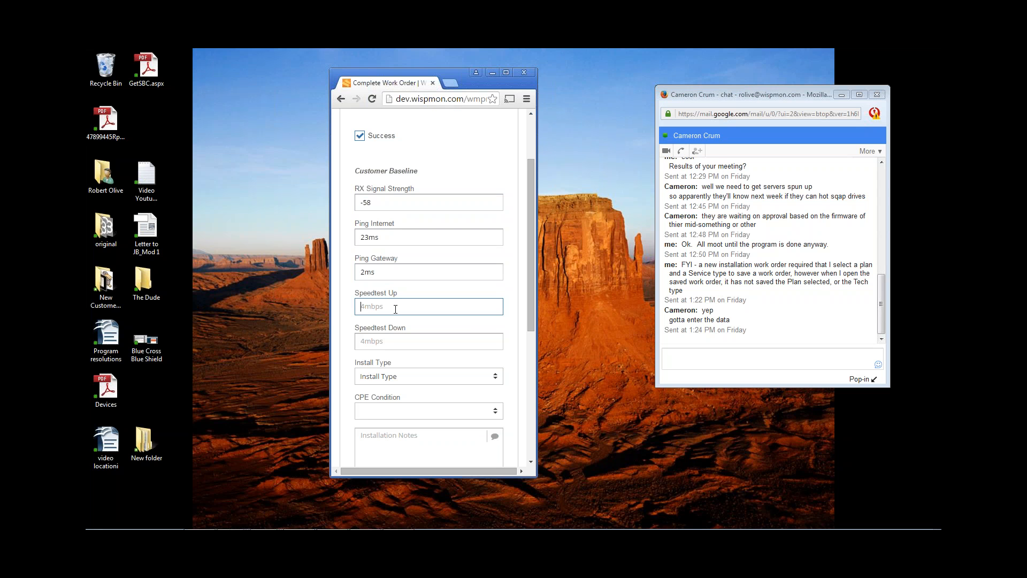
type("3.")
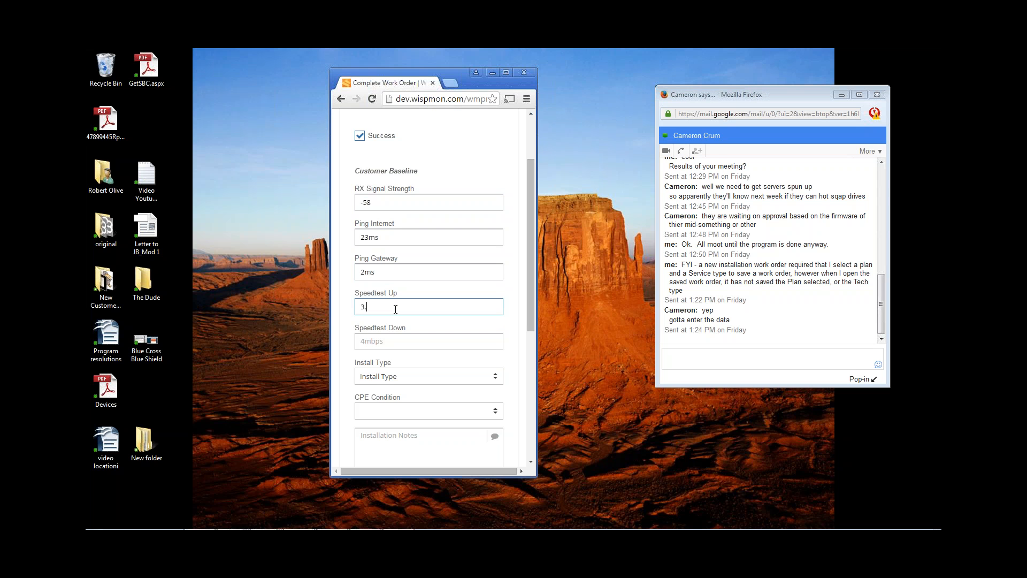
type("5Mbps")
left_click(395, 337)
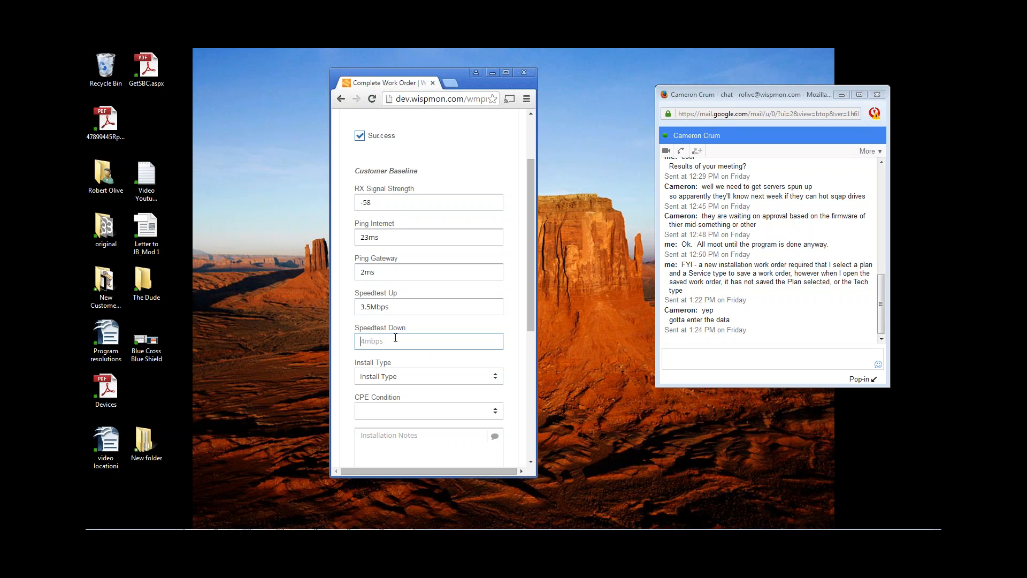
type("10")
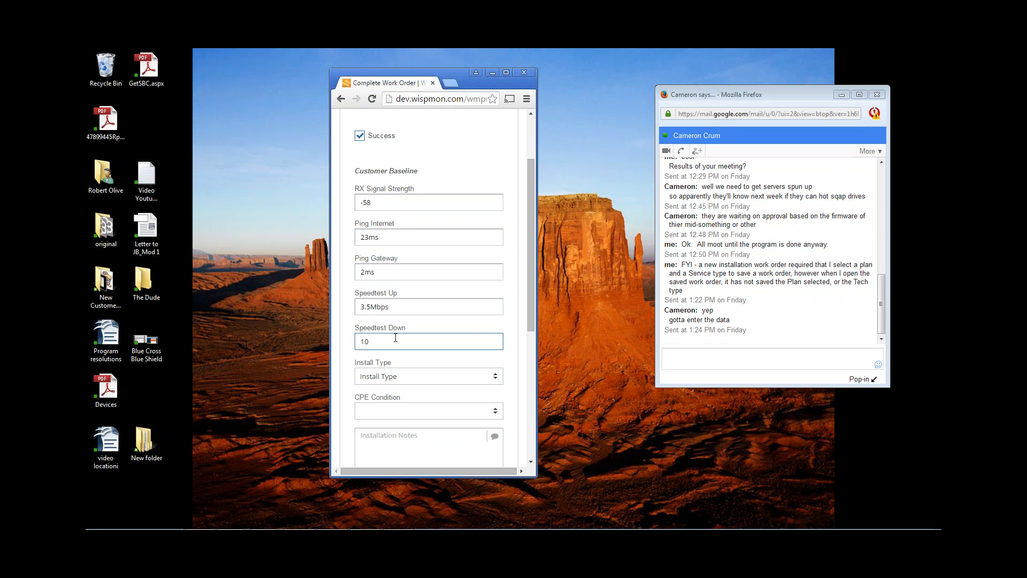
type(".0Mbps")
Step: Set the install type to Roof Top - Attic and the CPE condition to New
left_click(421, 376)
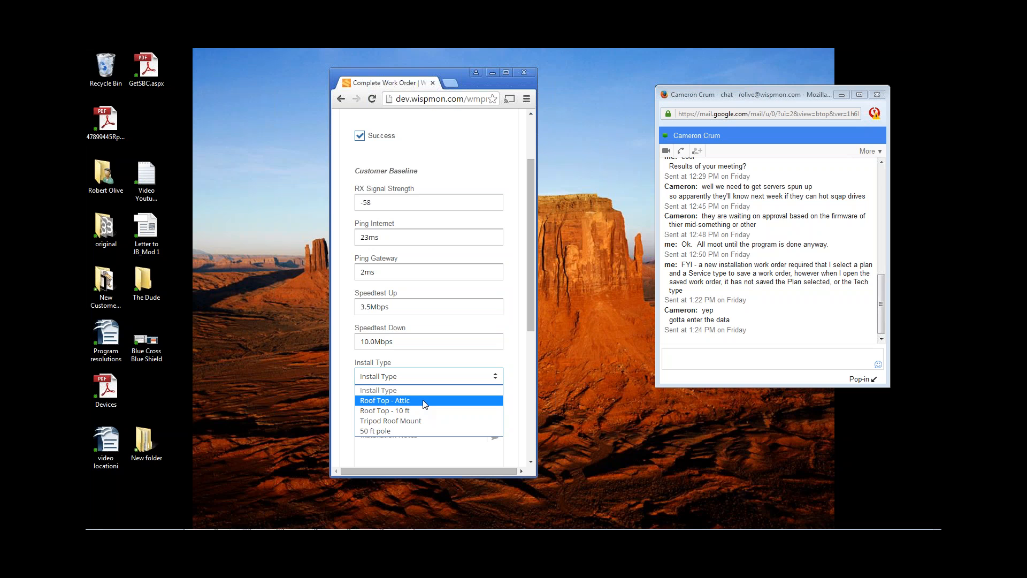
left_click(425, 401)
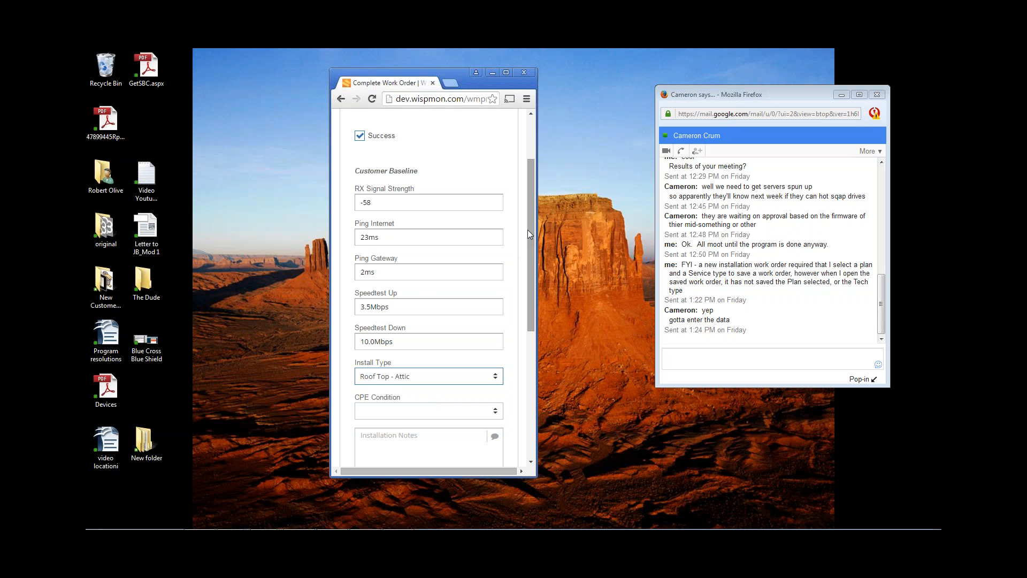
left_click_drag(531, 228, 531, 282)
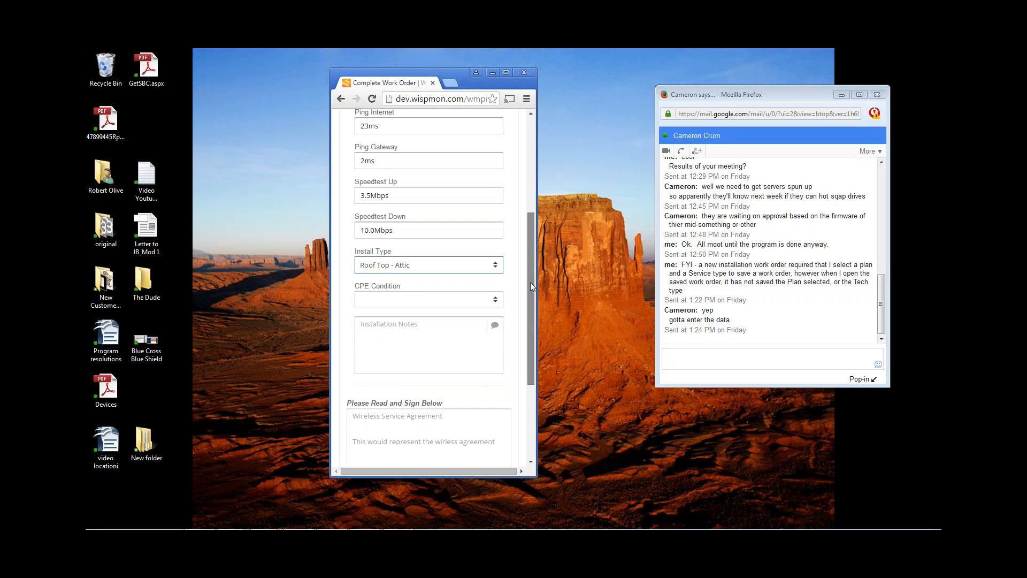
left_click(422, 300)
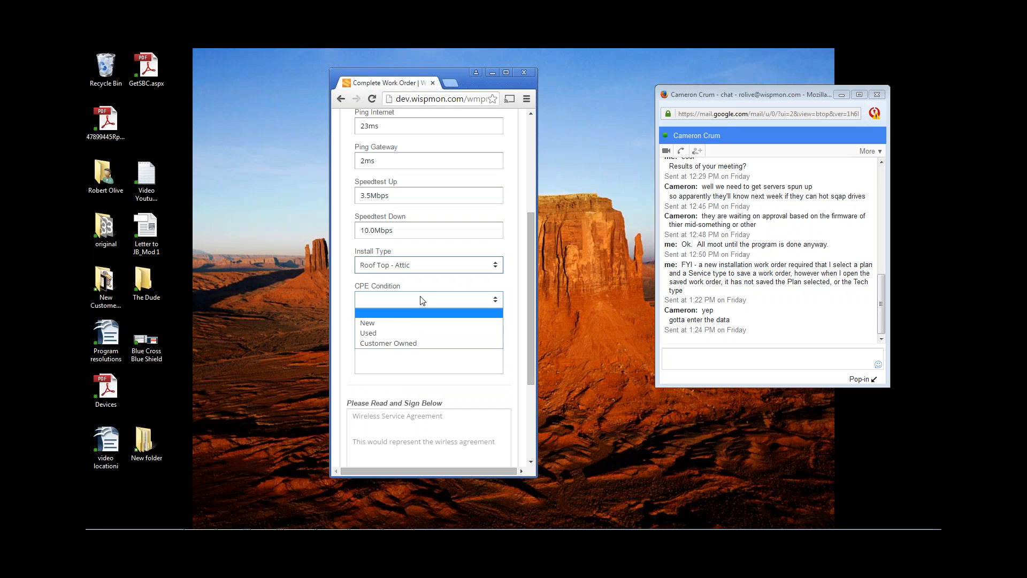
left_click(404, 324)
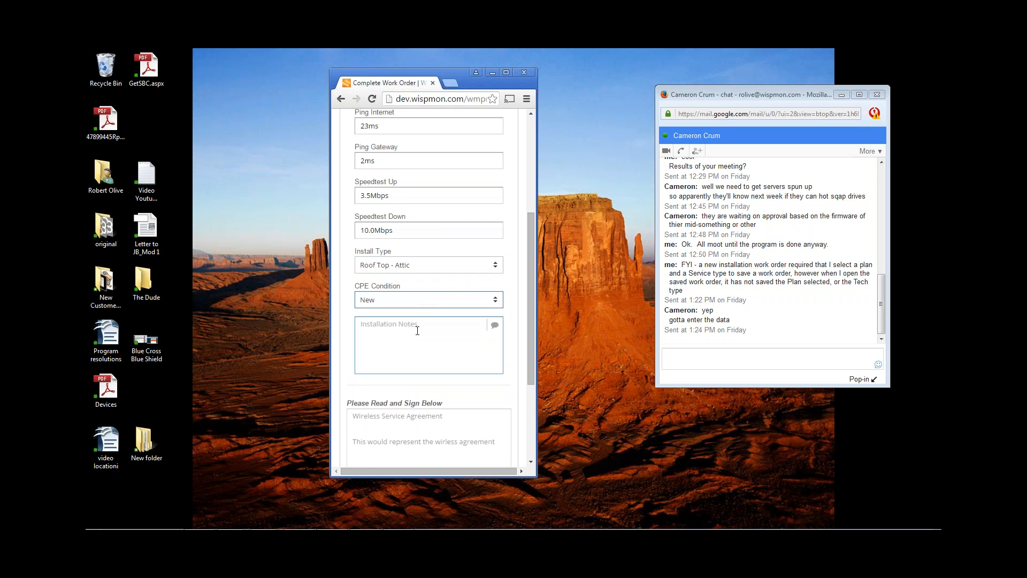
Step: Draw a handwritten signature for the Wireless Service Agreement and try to save it
scroll(418, 330, "down", 2)
scroll(418, 330, "down", 1)
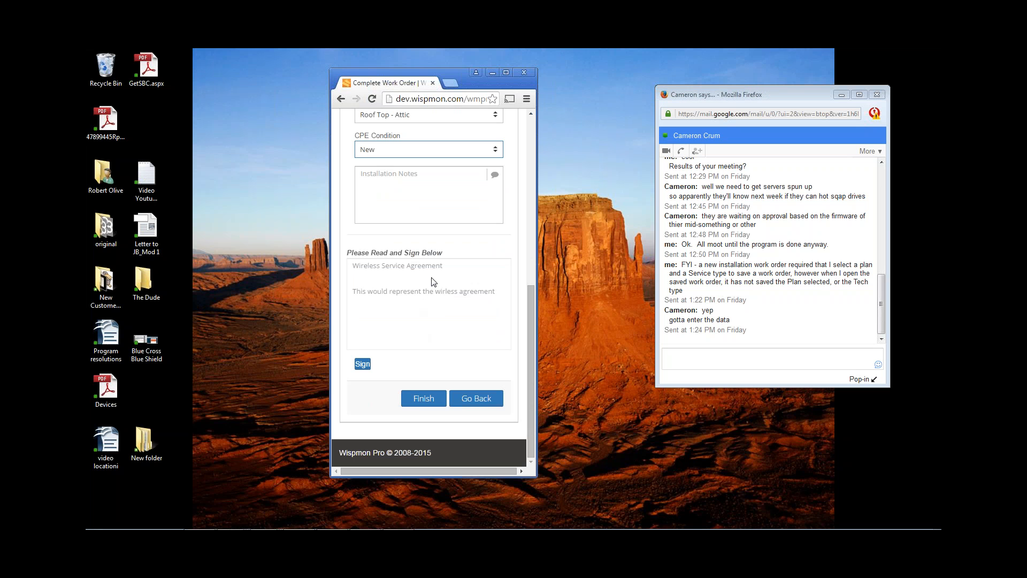
left_click(363, 364)
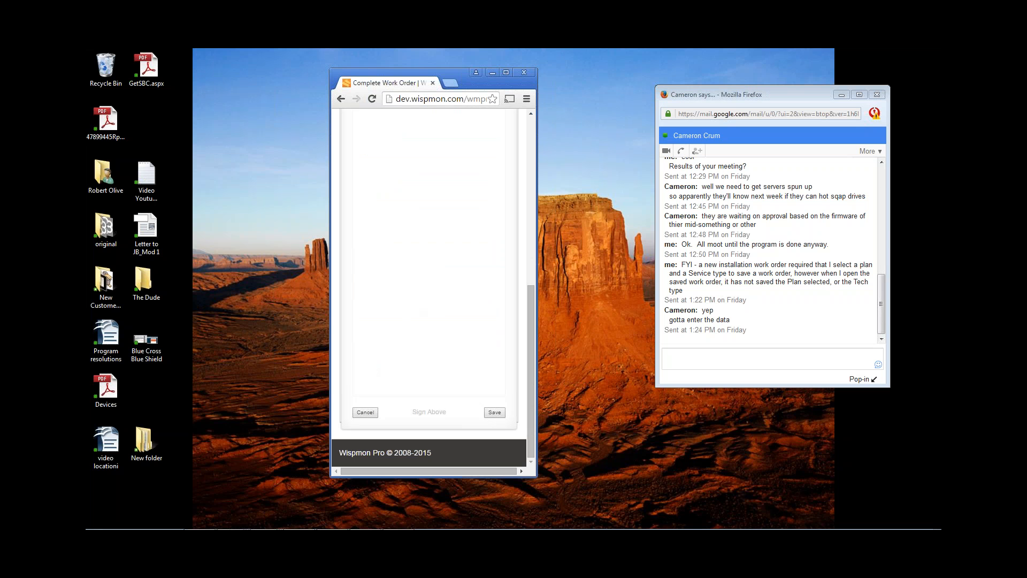
left_click_drag(363, 368, 435, 367)
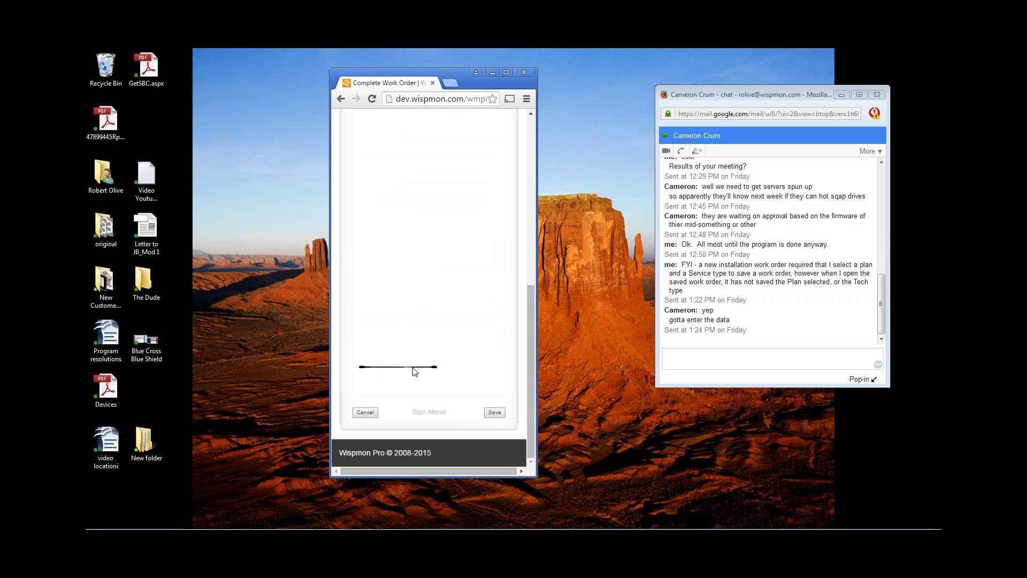
mouse_move(361, 367)
left_mouse_down()
mouse_move(379, 351)
mouse_move(391, 368)
mouse_move(475, 335)
left_mouse_up()
mouse_move(433, 303)
left_mouse_down()
mouse_move(448, 309)
mouse_move(428, 302)
mouse_move(434, 293)
left_mouse_up()
mouse_move(429, 277)
left_mouse_down()
mouse_move(390, 261)
mouse_move(514, 228)
mouse_move(445, 228)
mouse_move(427, 216)
mouse_move(390, 235)
left_mouse_up()
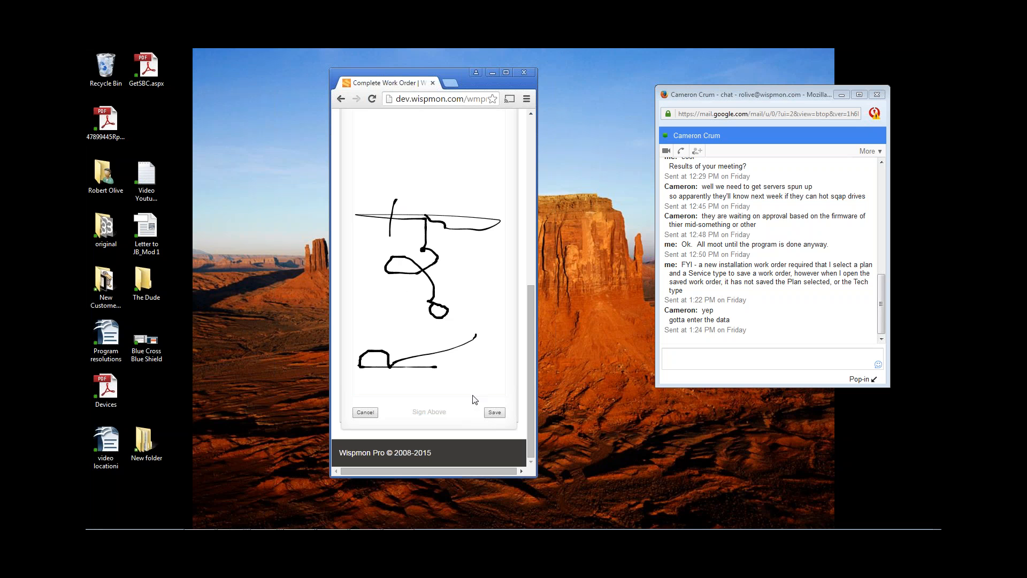
left_click(487, 413)
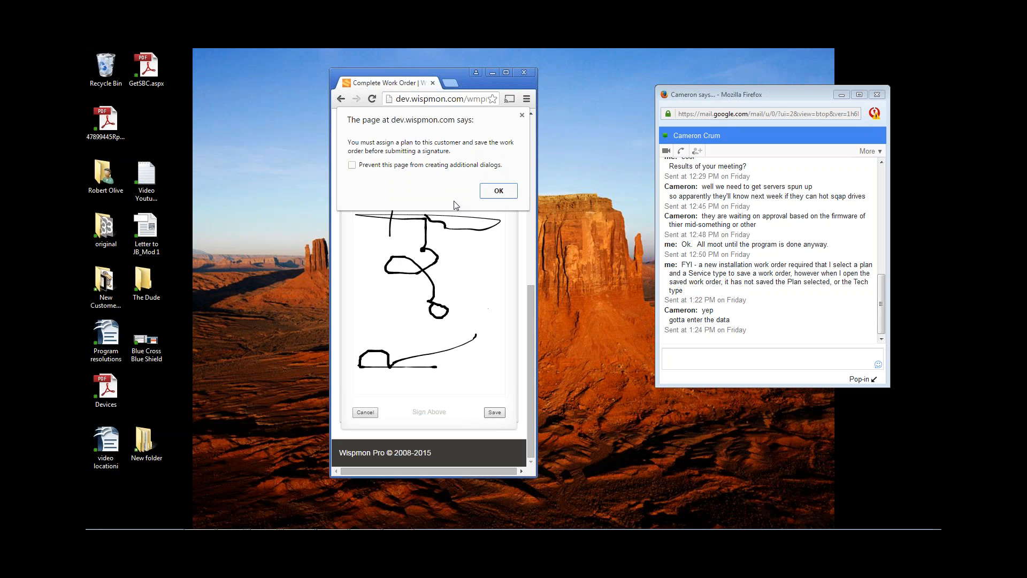
left_click(500, 196)
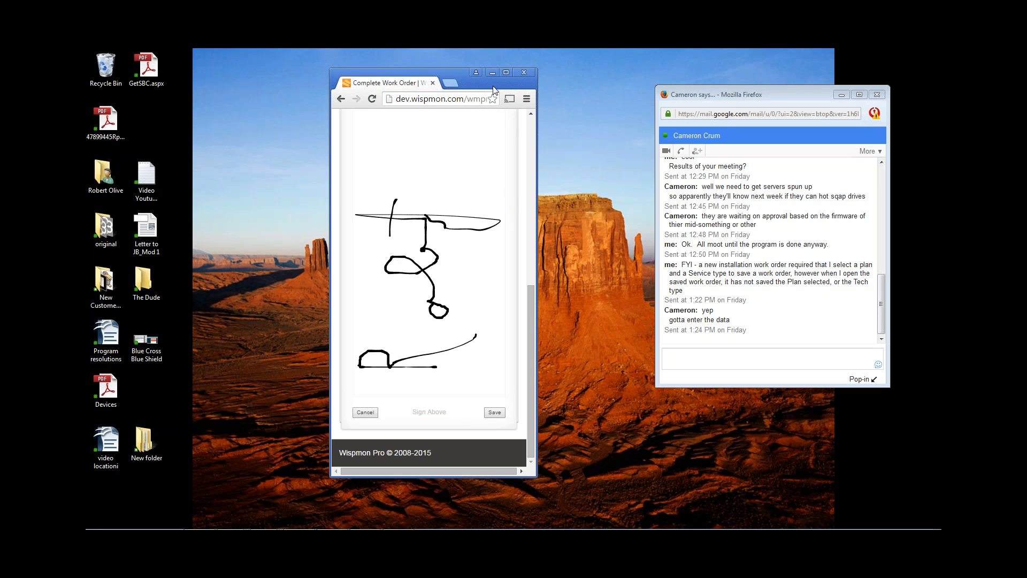
Step: Maximize the browser window and try to finish the New Install work order
left_click(506, 73)
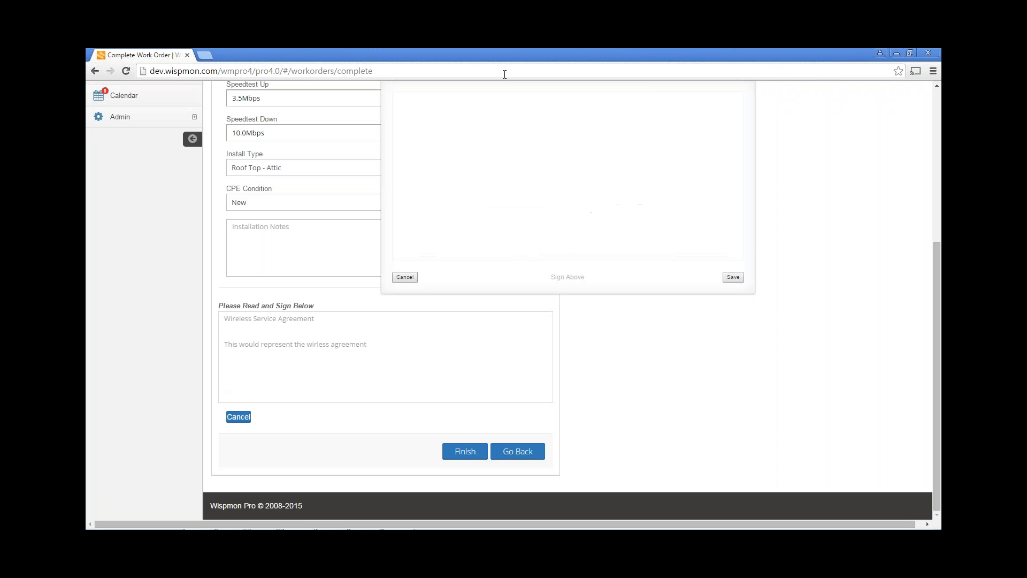
left_click(463, 451)
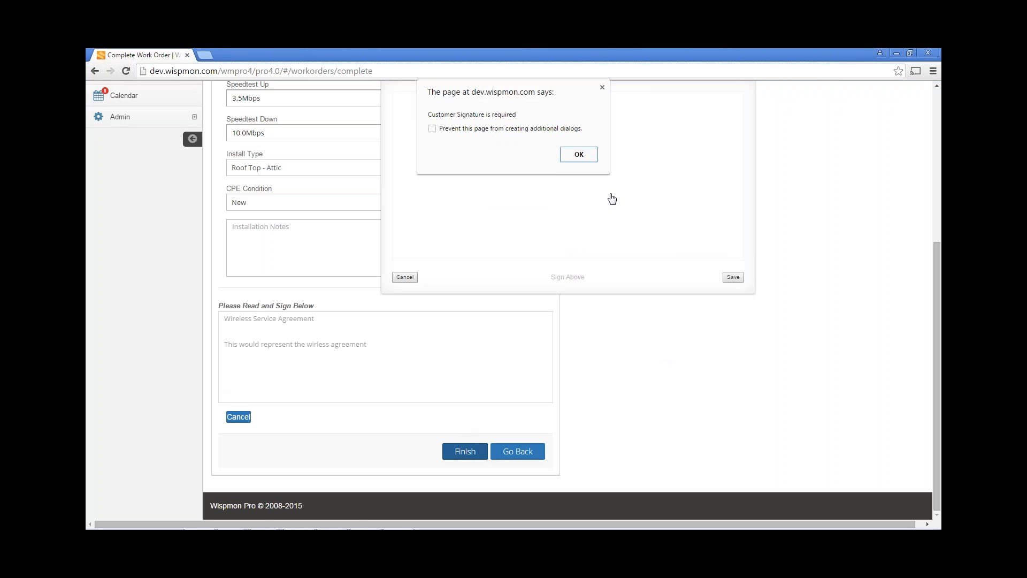
left_click(586, 160)
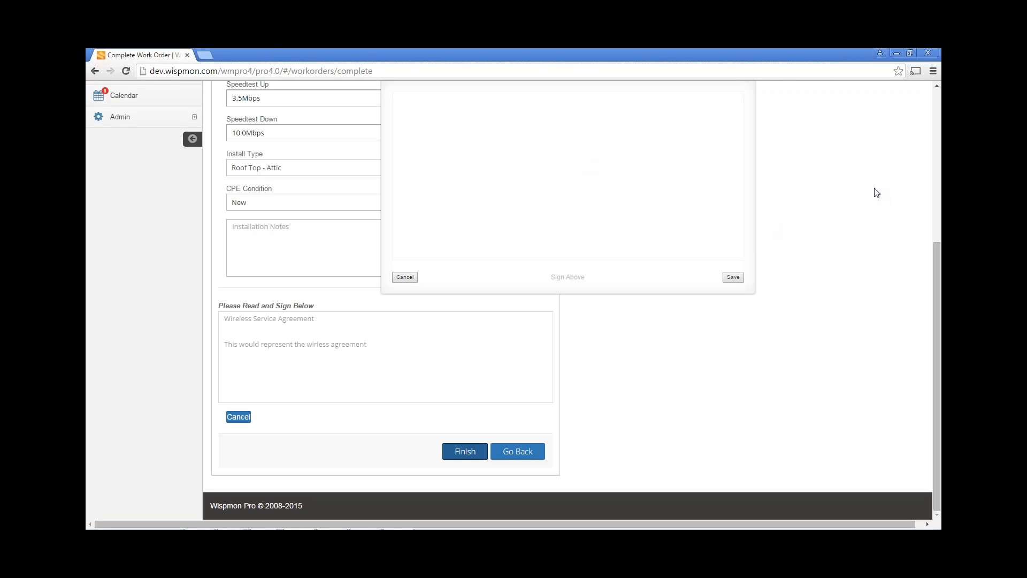
left_click_drag(937, 258, 933, 110)
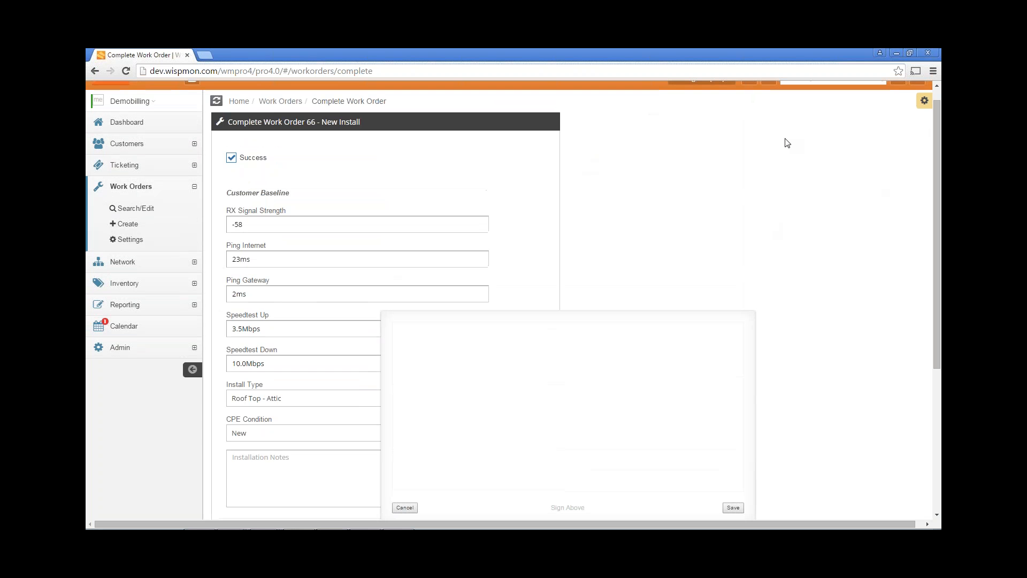